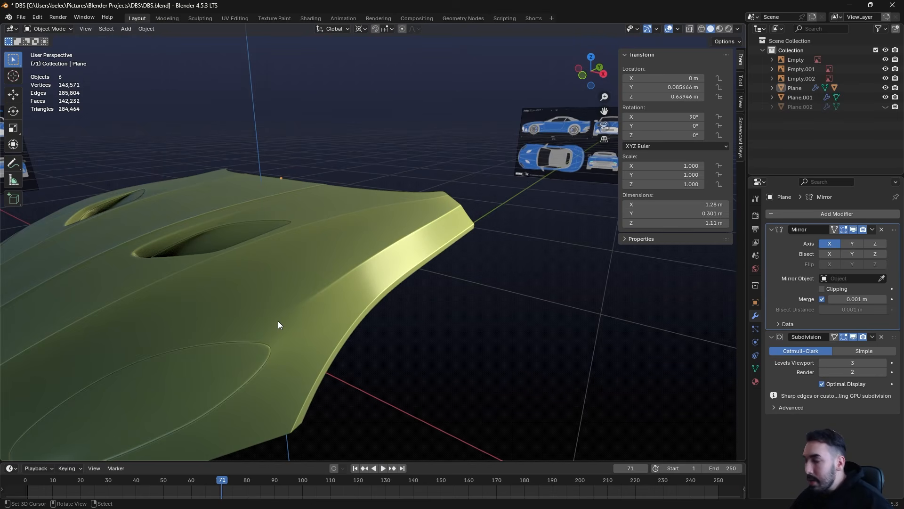
Inspect the car hood from several angles and save the DBS.blend file.
middle_drag(278, 325, 375, 270)
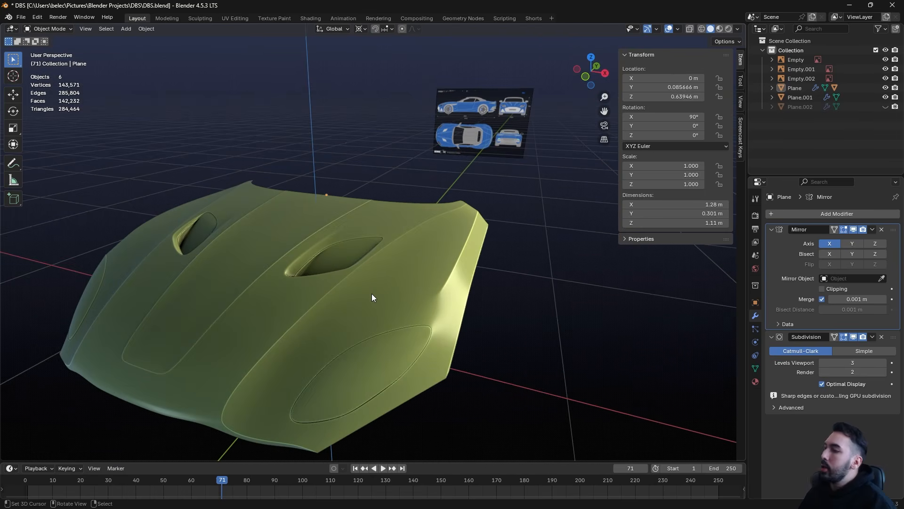
middle_drag(372, 294, 443, 287)
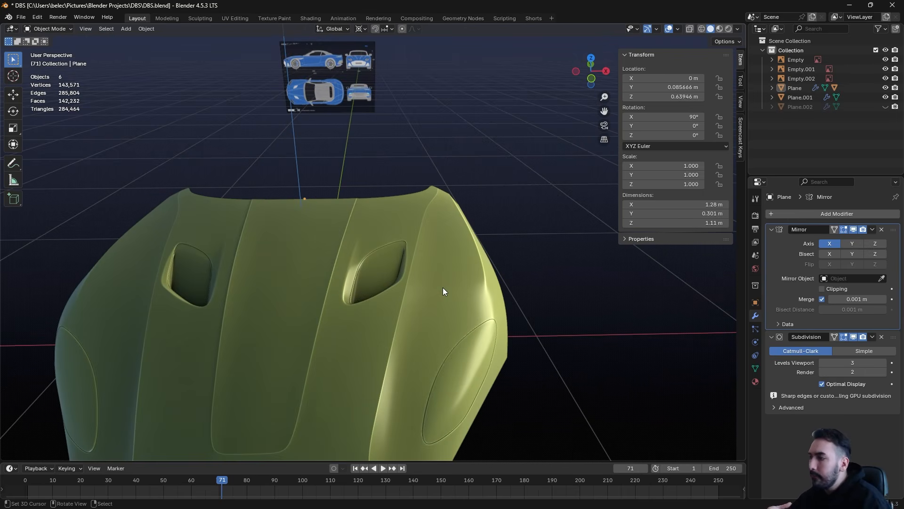
middle_drag(377, 249, 358, 231)
key(ctrl+s)
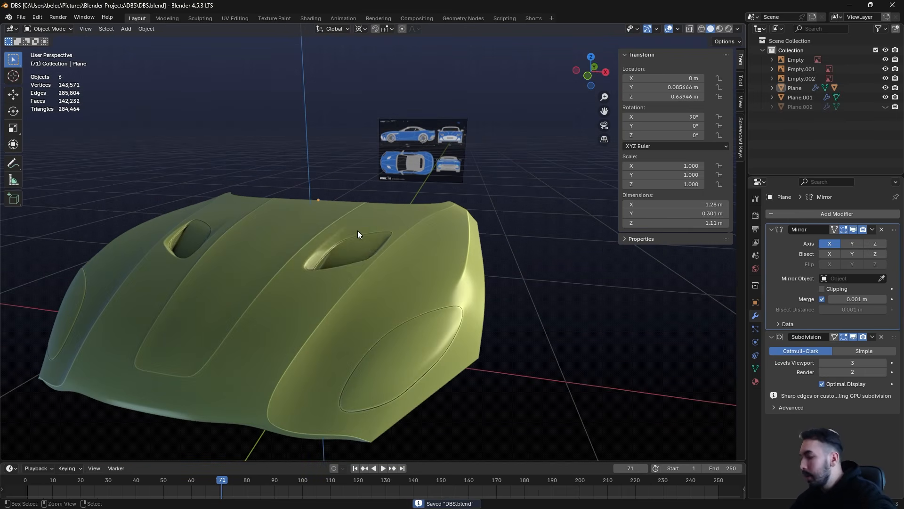
Start a new scene file containing the default objects.
key(ctrl+n)
click(363, 235)
click(329, 267)
scroll(362, 256, up, 3)
scroll(363, 254, down, 2)
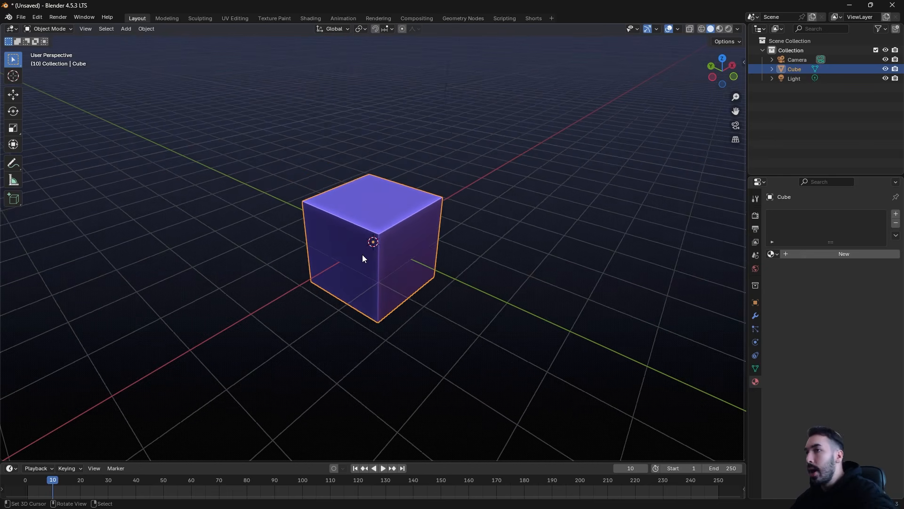
Delete the default cube and add a UV sphere in its place.
scroll(363, 254, up, 1)
key(x)
click(363, 254)
key(shift+a)
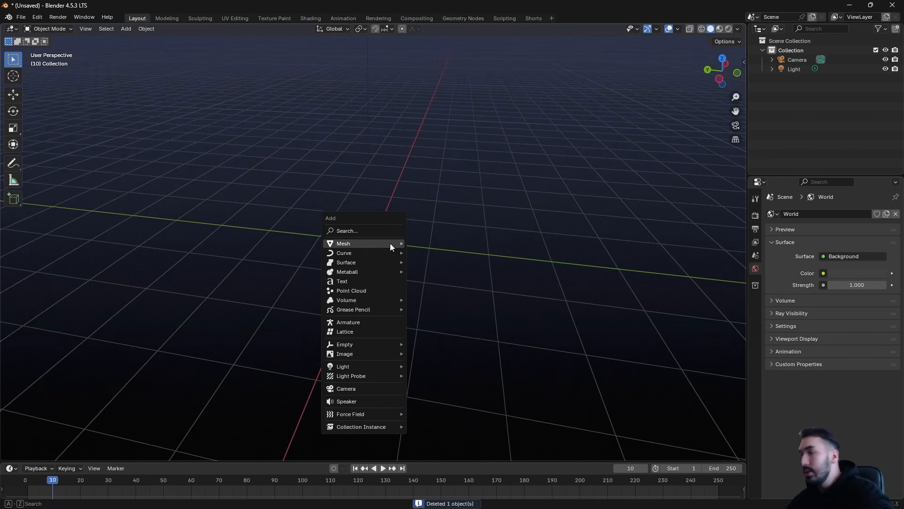
mouse_move(390, 243)
click(436, 282)
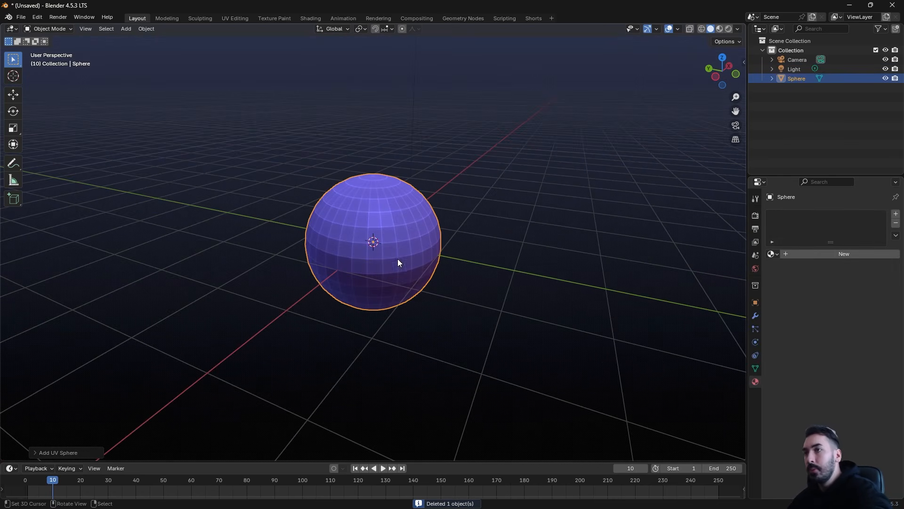
Switch the viewport's MatCap to the glossy red sphere with a sharp highlight.
click(738, 29)
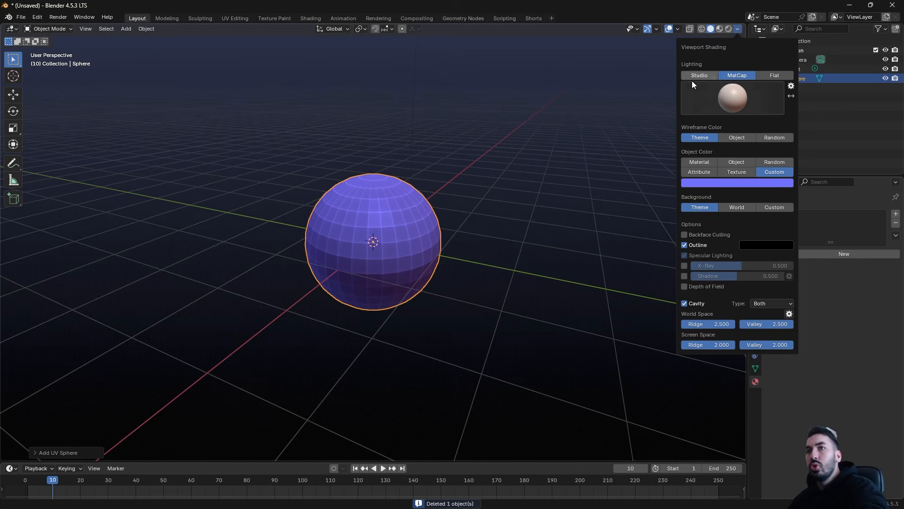
click(730, 90)
click(742, 159)
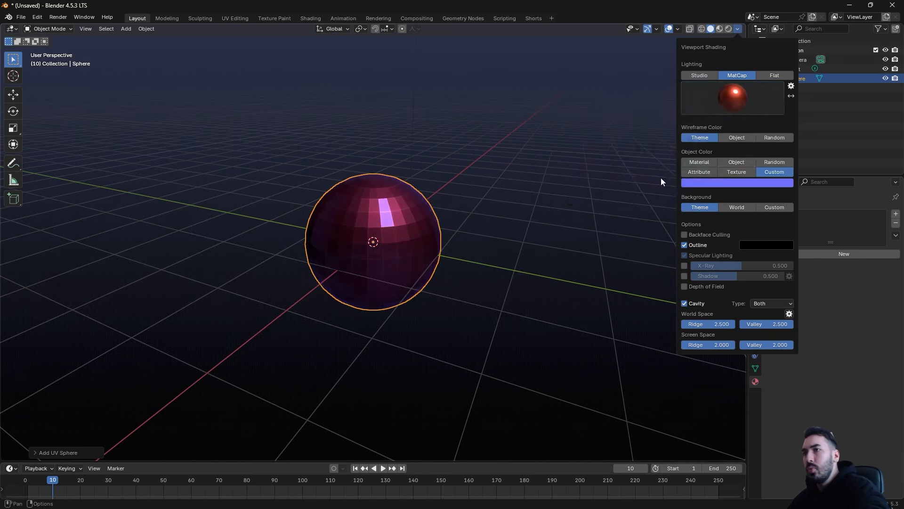
scroll(500, 222, up, 3)
middle_drag(464, 235, 448, 184)
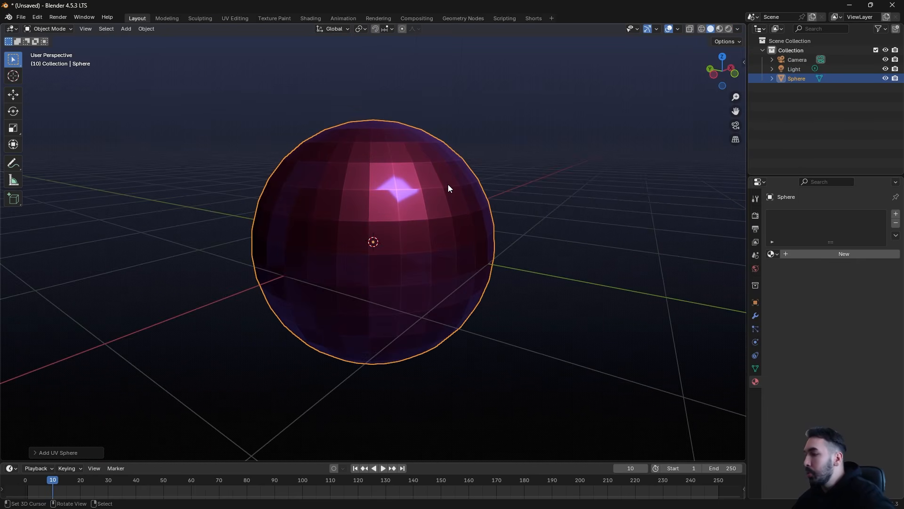
click(738, 29)
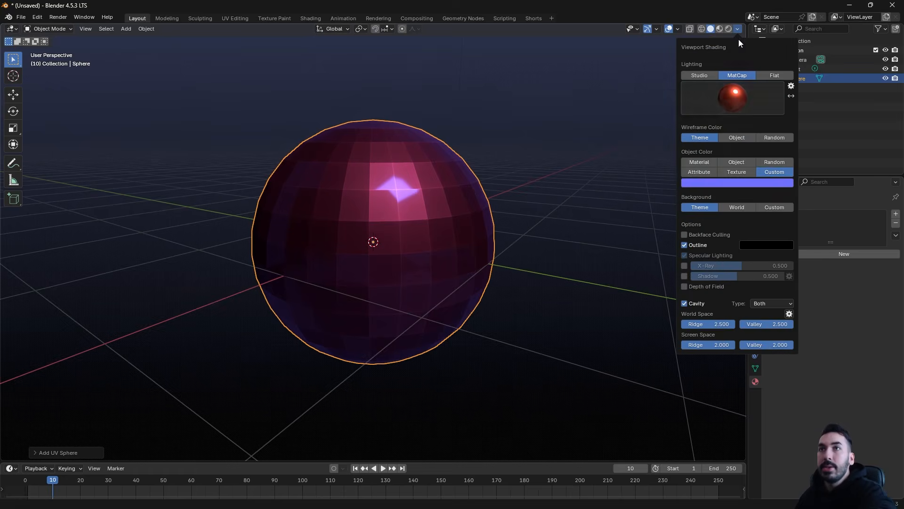
click(734, 100)
middle_drag(483, 208, 485, 207)
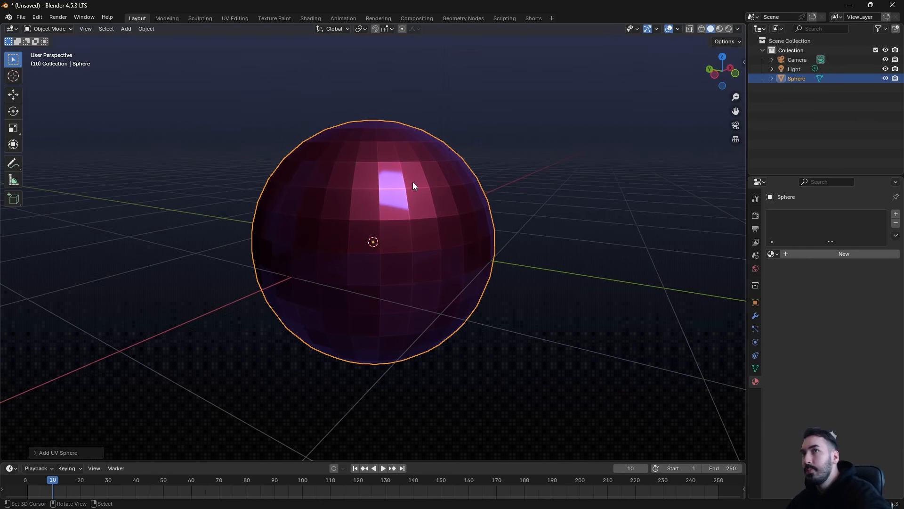
click(735, 30)
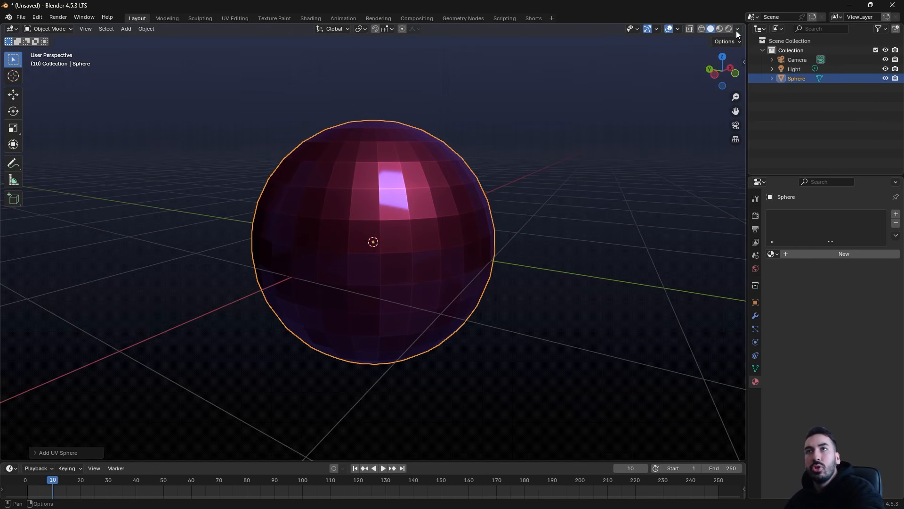
click(736, 31)
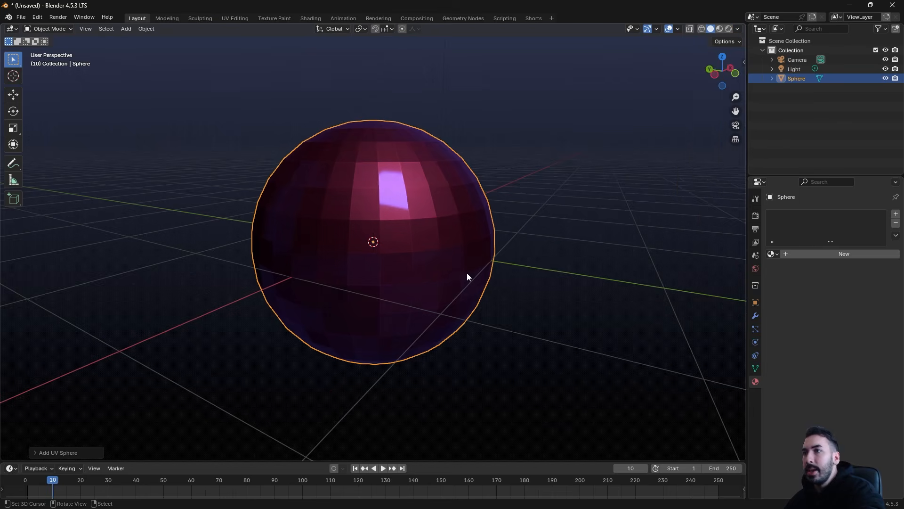
middle_drag(467, 273, 437, 226)
key(Tab)
scroll(458, 247, down, 1)
scroll(424, 233, up, 1)
key(Tab)
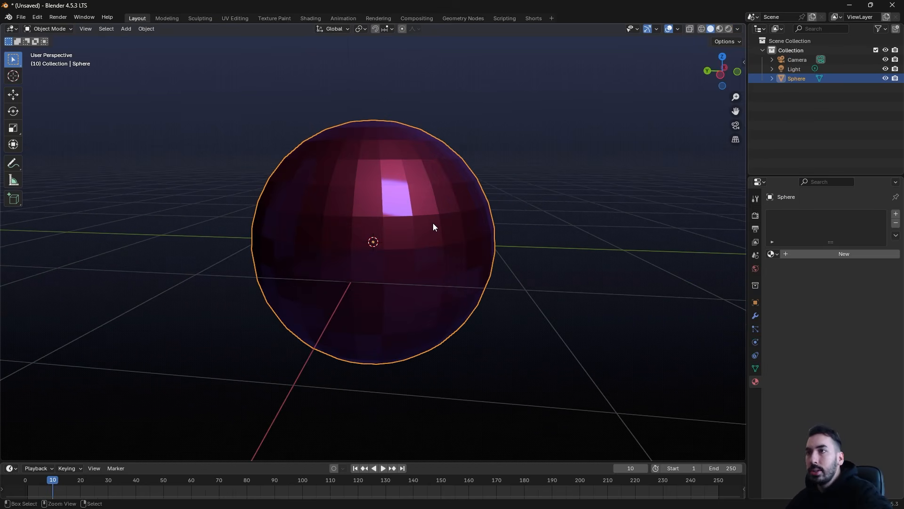
Add a Subdivision modifier with viewport level 1 to the sphere and apply it.
key(ctrl+1)
click(755, 315)
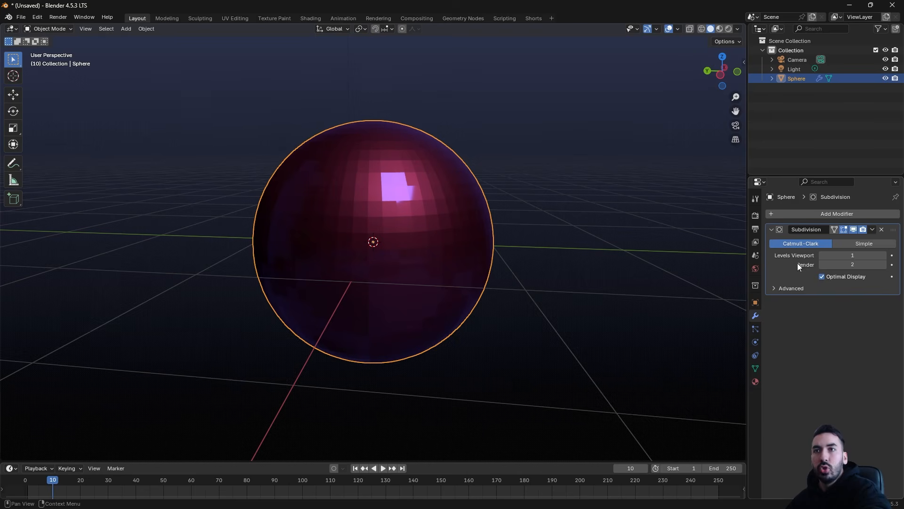
key(ctrl+a)
Apply Shade Smooth to the sphere and check its mesh and reflection.
middle_drag(535, 225, 499, 221)
scroll(499, 221, up, 2)
click(145, 28)
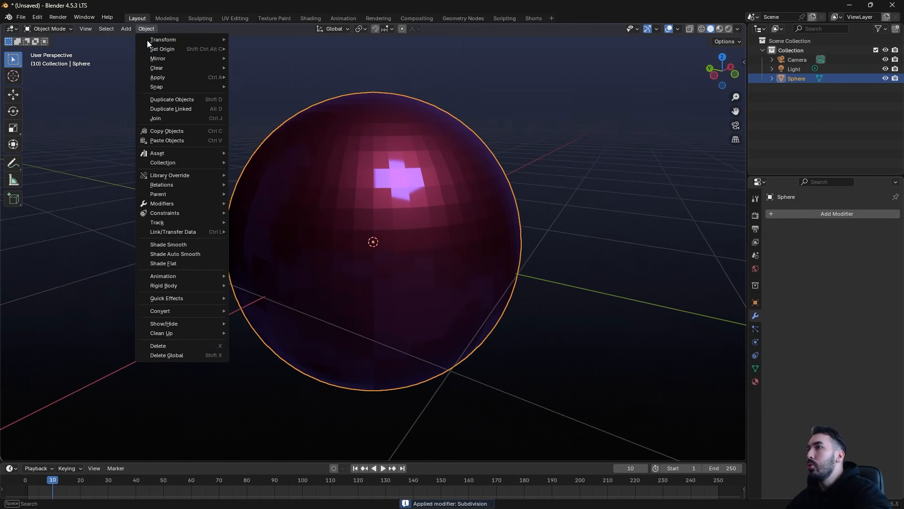
click(189, 245)
scroll(391, 243, down, 4)
key(Tab)
scroll(415, 245, up, 2)
key(Tab)
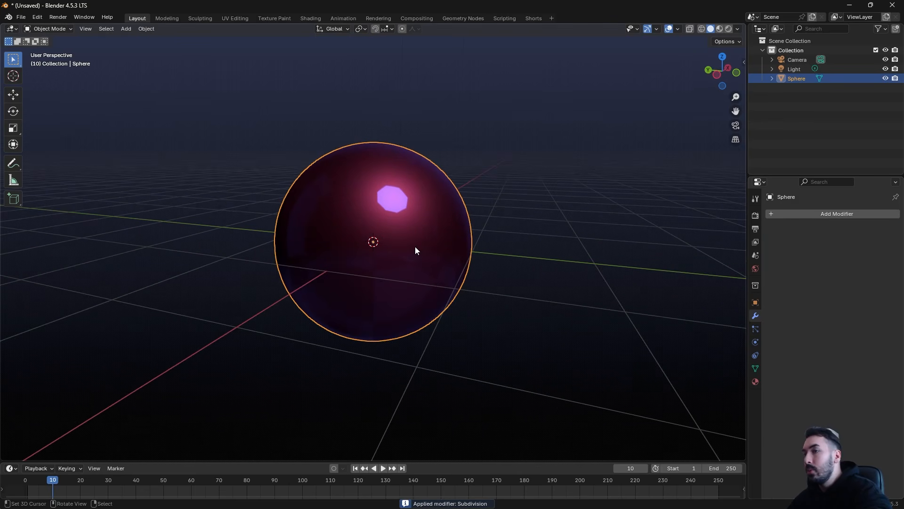
Add a Subdivision modifier with 3 viewport levels to the sphere and check its wireframe.
key(ctrl+3)
key(Tab)
scroll(419, 246, up, 3)
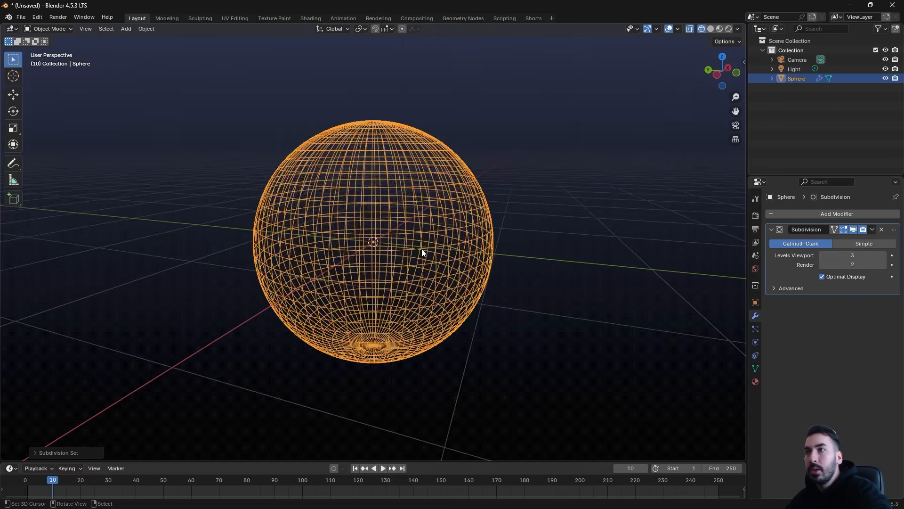
key(shift+z)
scroll(405, 212, down, 2)
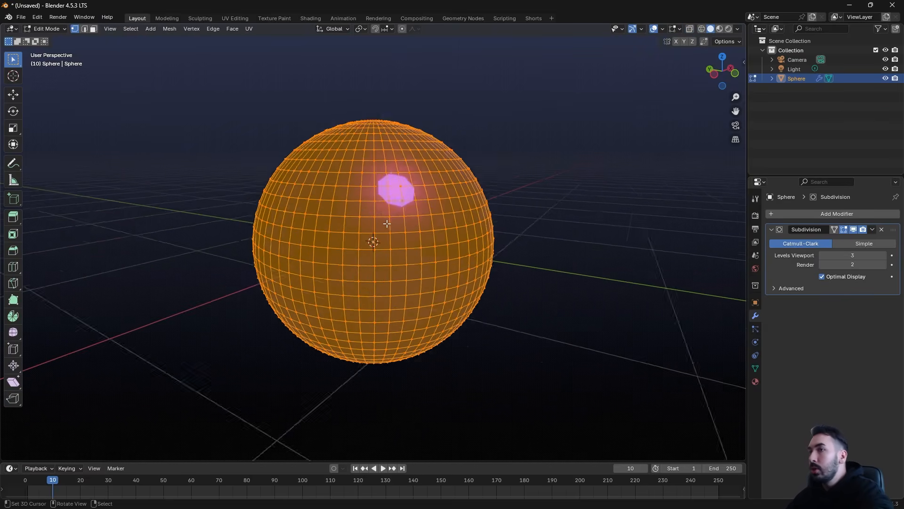
scroll(414, 211, up, 2)
click(414, 210)
middle_drag(414, 211, 456, 228)
key(g)
click(517, 250)
key(Tab)
middle_drag(517, 250, 465, 226)
key(Tab)
key(ctrl+z)
key(ctrl+z)
key(ctrl+z)
Scale the entire sphere mesh down along the Z axis into a flattened ellipsoid.
middle_drag(408, 201, 400, 212)
scroll(400, 212, up, 1)
key(2)
right_click(378, 196)
scroll(378, 196, down, 2)
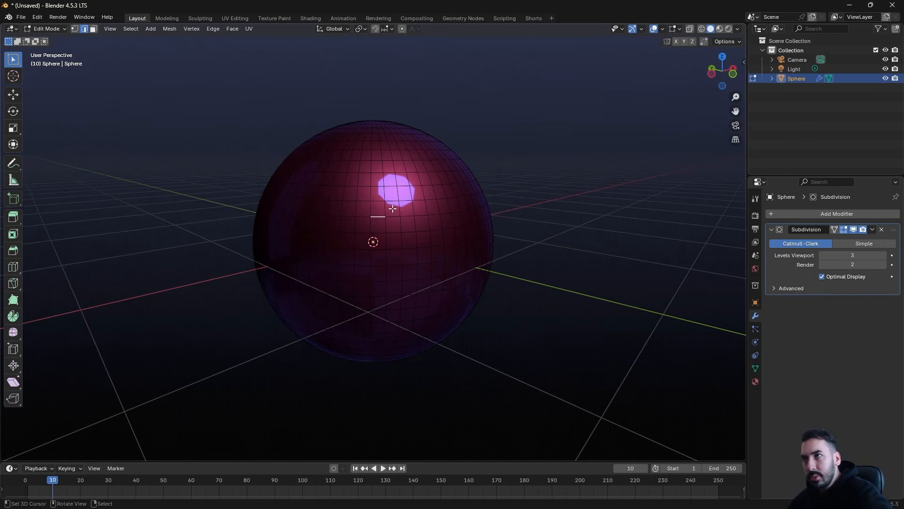
key(a)
key(s)
key(z)
click(451, 303)
key(Tab)
middle_drag(451, 303, 381, 267)
key(Tab)
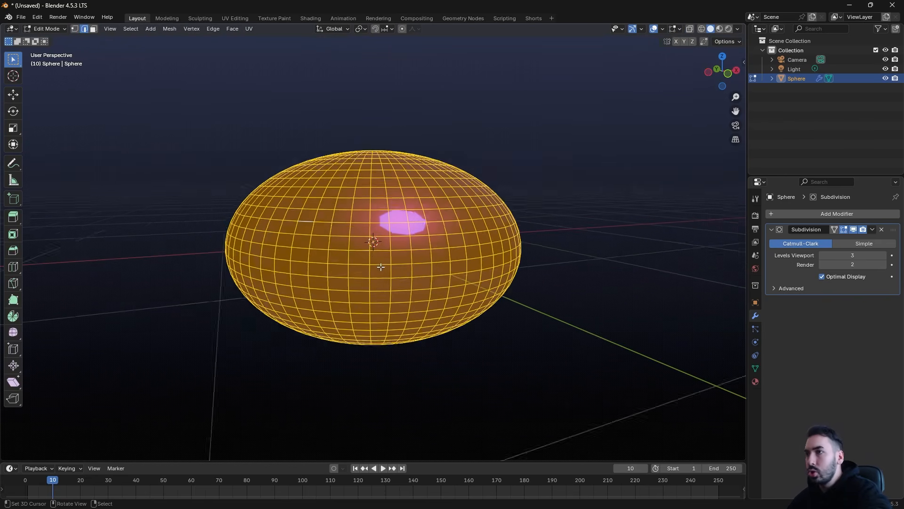
Bevel two parallel horizontal edge paths on the side of the ellipsoid with two segments.
scroll(381, 267, up, 1)
click(322, 251)
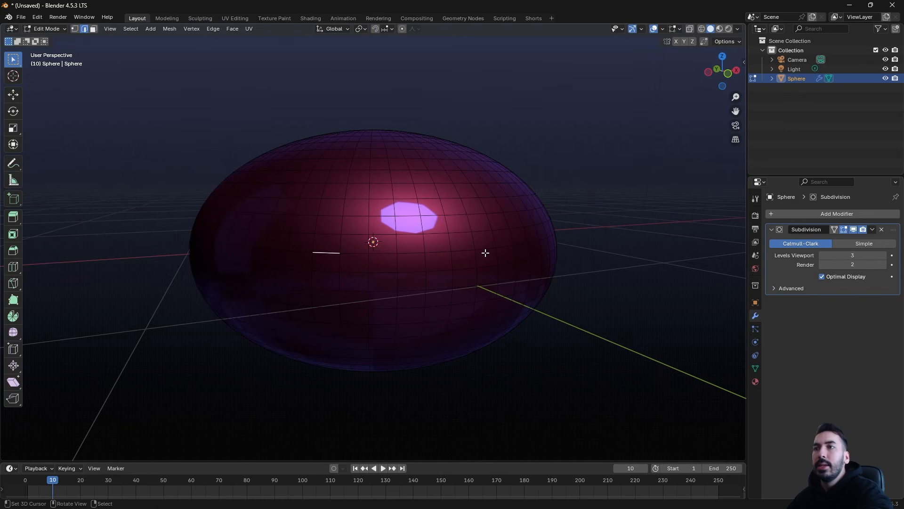
ctrl+click(521, 245)
middle_drag(367, 262, 367, 317)
shift+right_click(288, 283)
ctrl+right_click(471, 311)
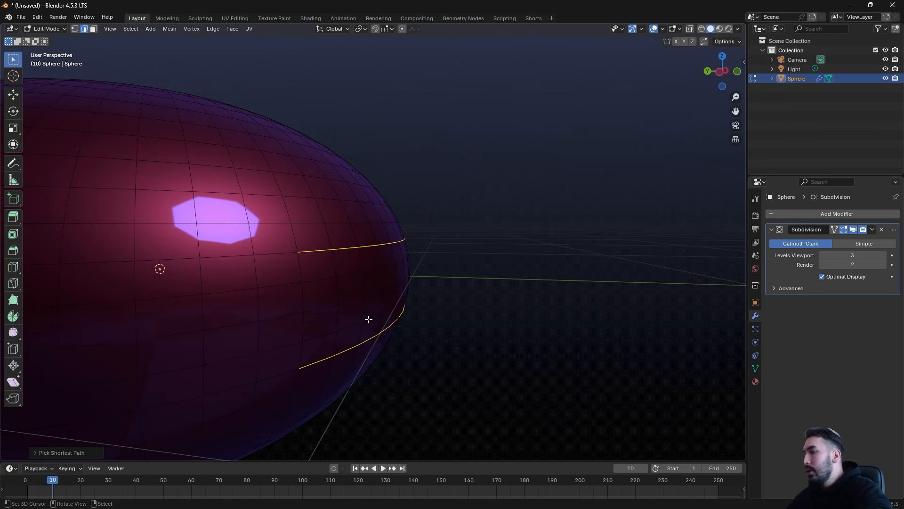
key(ctrl+b)
scroll(406, 331, up, 1)
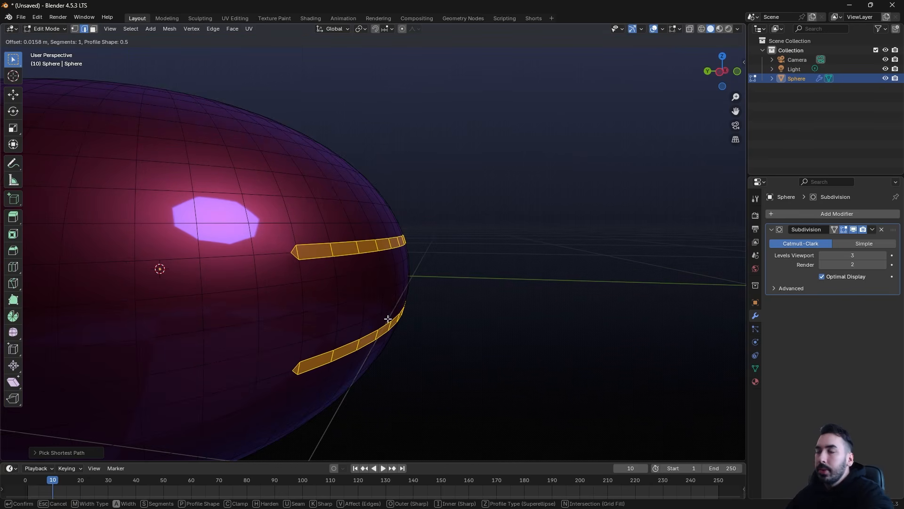
click(363, 313)
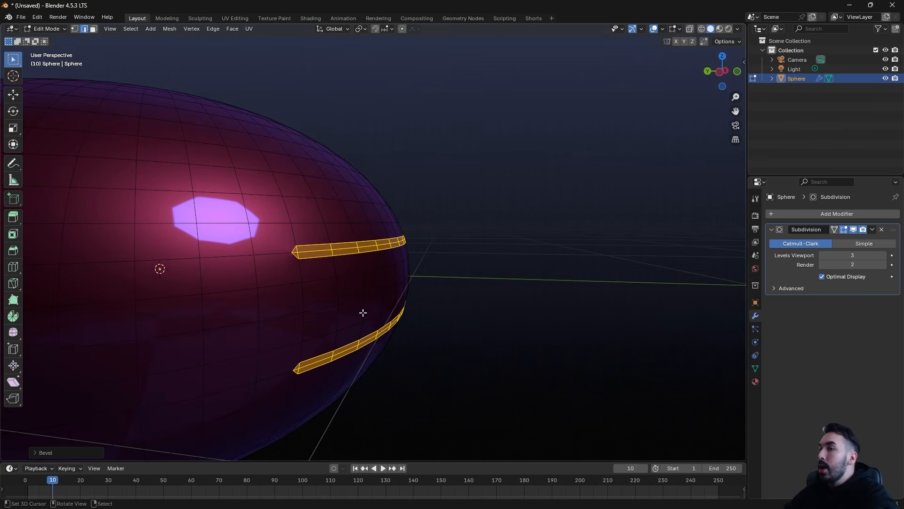
Try adding two horizontal loop cuts around the upper part of the ellipsoid.
middle_drag(331, 323, 327, 239)
key(Tab)
scroll(360, 254, up, 3)
scroll(360, 253, down, 4)
key(Tab)
middle_drag(393, 237, 353, 222)
key(ctrl+r)
click(359, 218)
click(366, 224)
key(ctrl+r)
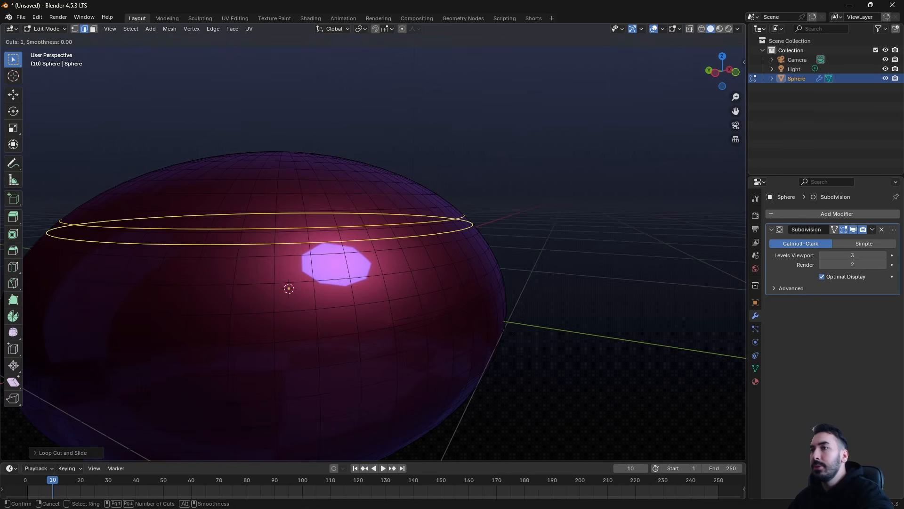
click(365, 226)
click(365, 229)
Examine the smooth surface and the vertex at the front end of the upper bevel.
key(Tab)
scroll(385, 250, up, 3)
middle_drag(365, 229, 371, 266)
scroll(341, 235, down, 2)
key(Tab)
key(Tab)
key(Tab)
scroll(372, 266, up, 1)
key(1)
right_click(319, 220)
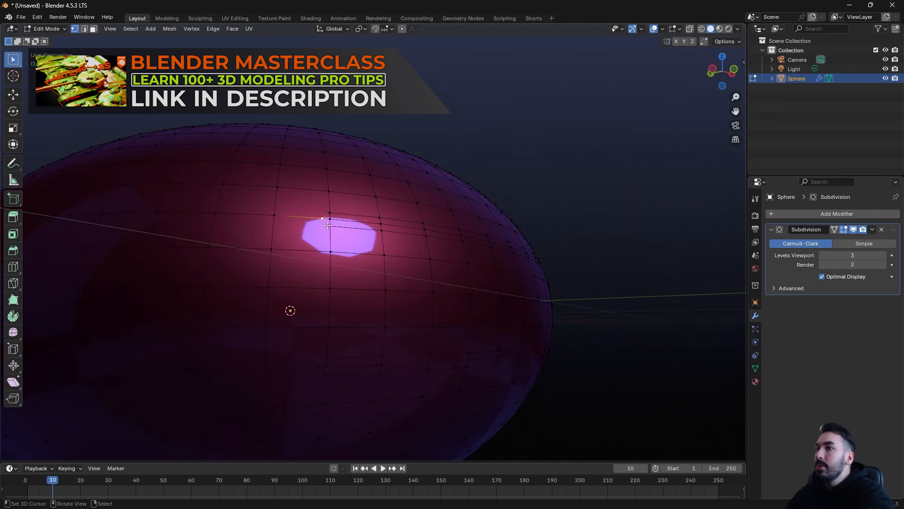
middle_drag(337, 237, 352, 264)
Examine the faces adjoining the upper bevel's end vertex and the shading around them.
key(3)
right_click(316, 248)
key(Tab)
key(Tab)
scroll(335, 253, up, 1)
key(1)
right_click(344, 264)
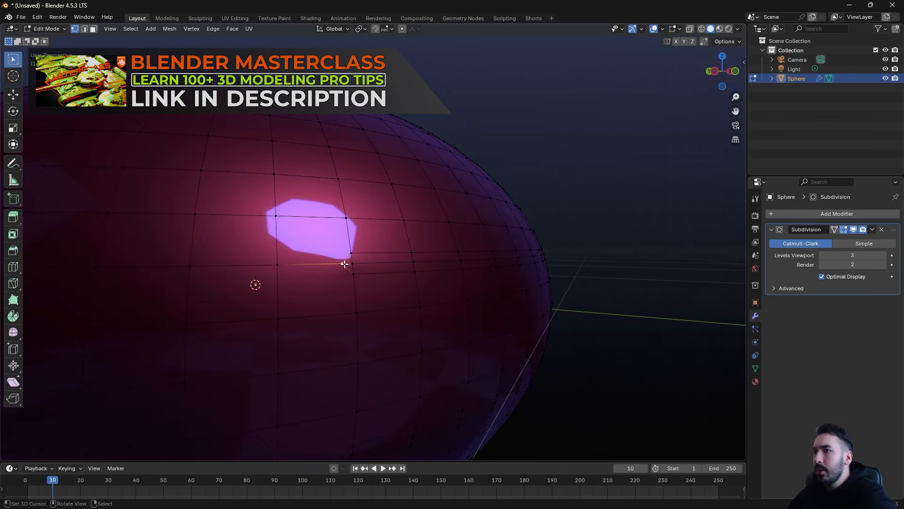
key(3)
right_click(341, 275)
scroll(343, 262, down, 1)
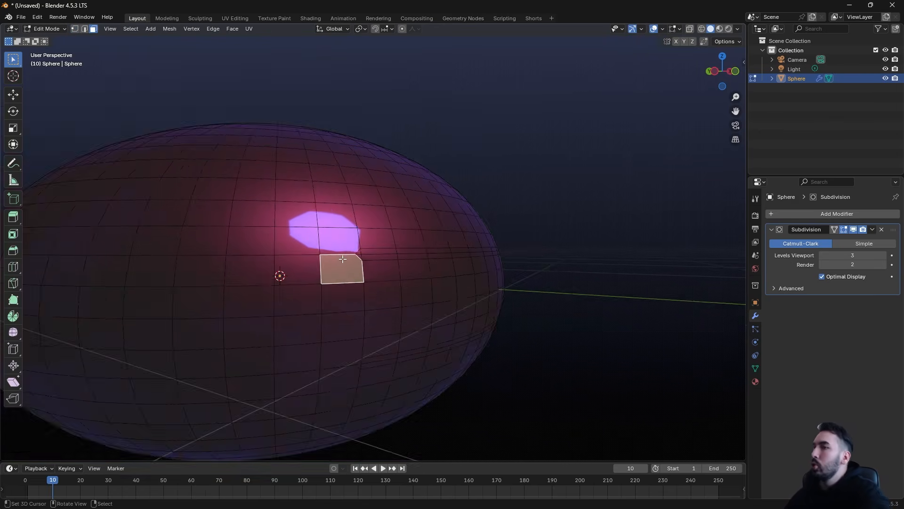
scroll(343, 259, up, 1)
key(Tab)
mouse_move(342, 257)
middle_down()
mouse_move(336, 240)
mouse_move(338, 268)
middle_up()
Select the front end vertices of both bevels and vertex-slide them with factor 1 to the neighbouring vertices.
key(Tab)
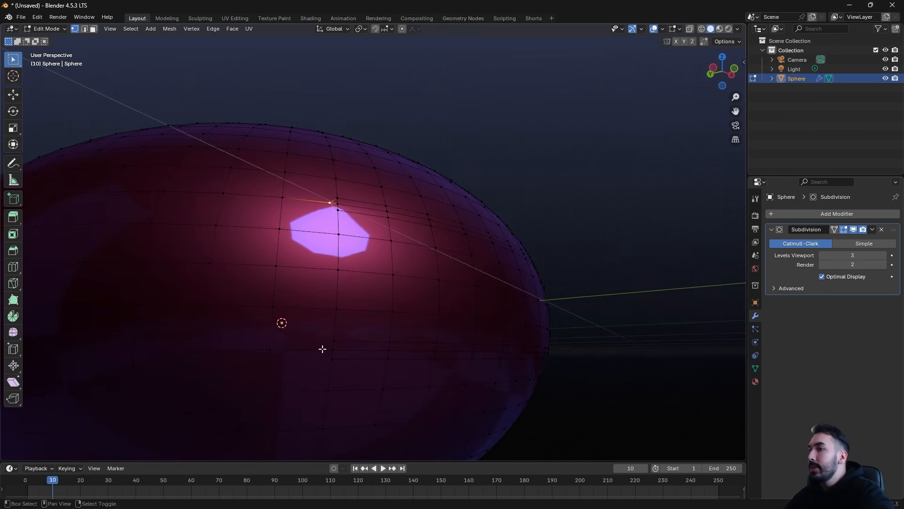
middle_drag(323, 347, 333, 292)
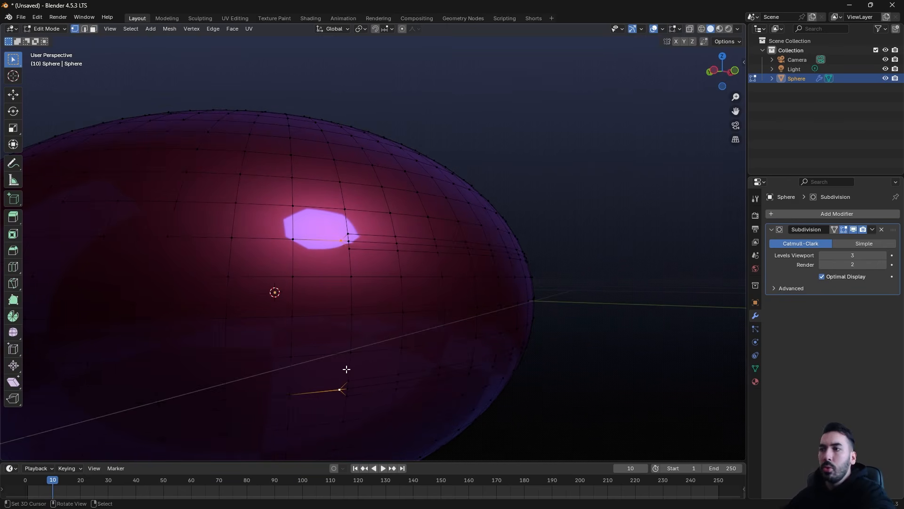
middle_drag(347, 369, 389, 310)
key(shift+v)
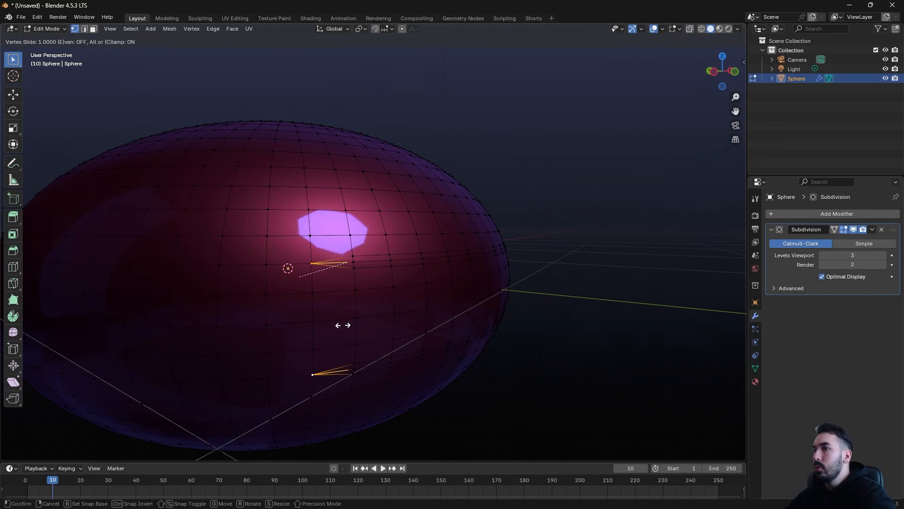
click(325, 328)
middle_drag(319, 301, 369, 271)
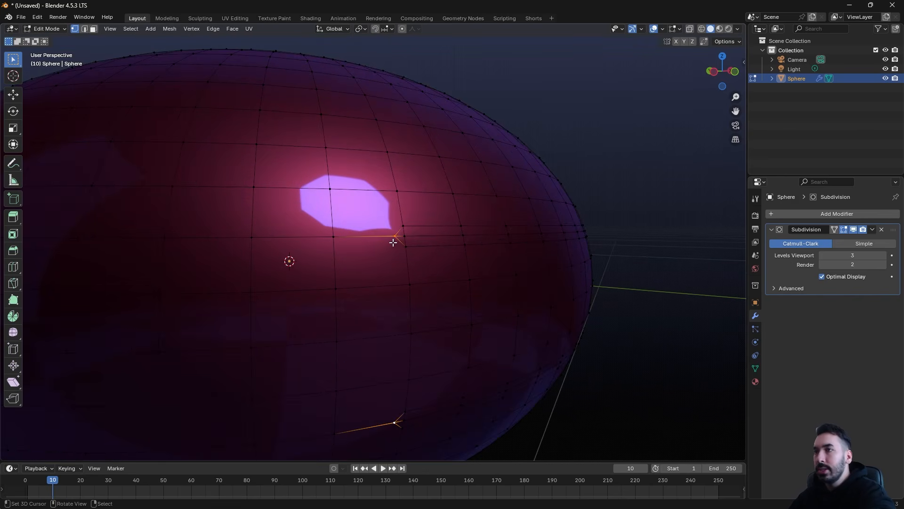
key(shift+v)
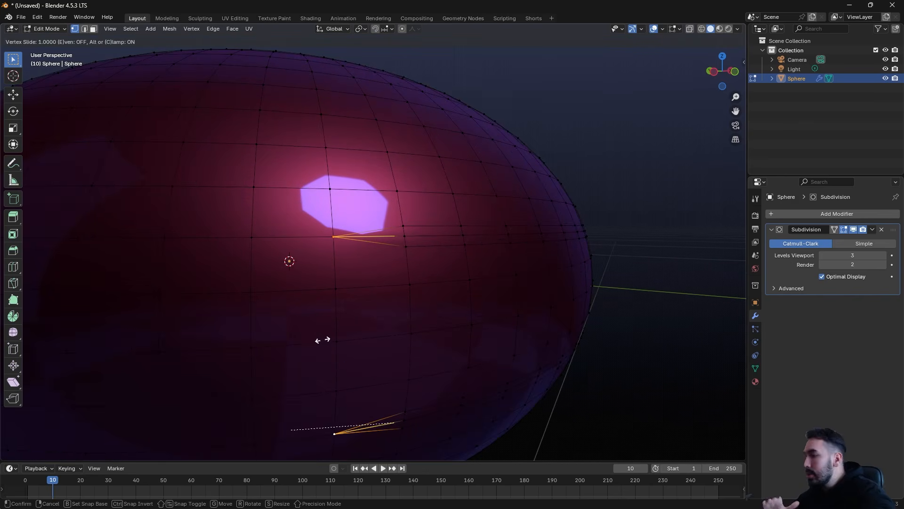
click(287, 351)
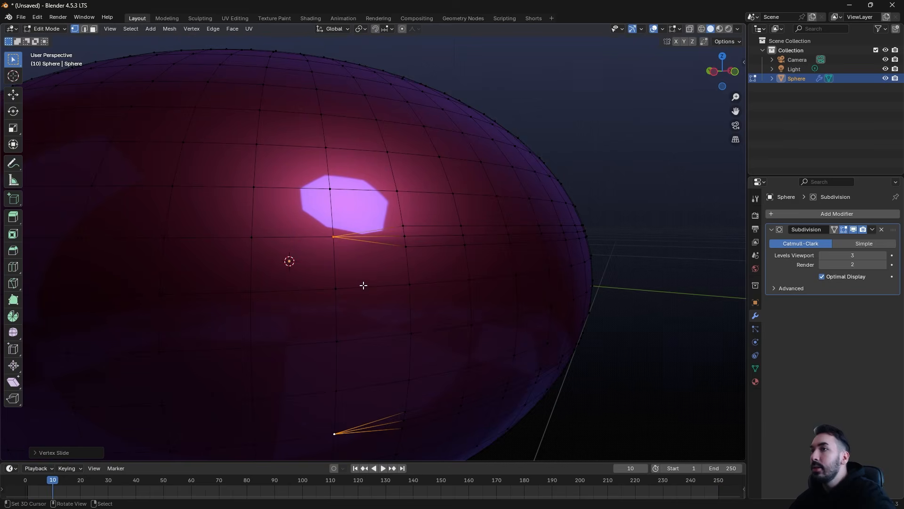
Select the whole mesh, merge its vertices by distance, and pick the merged vertex at the upper bevel's front end.
key(a)
scroll(363, 285, down, 2)
key(m)
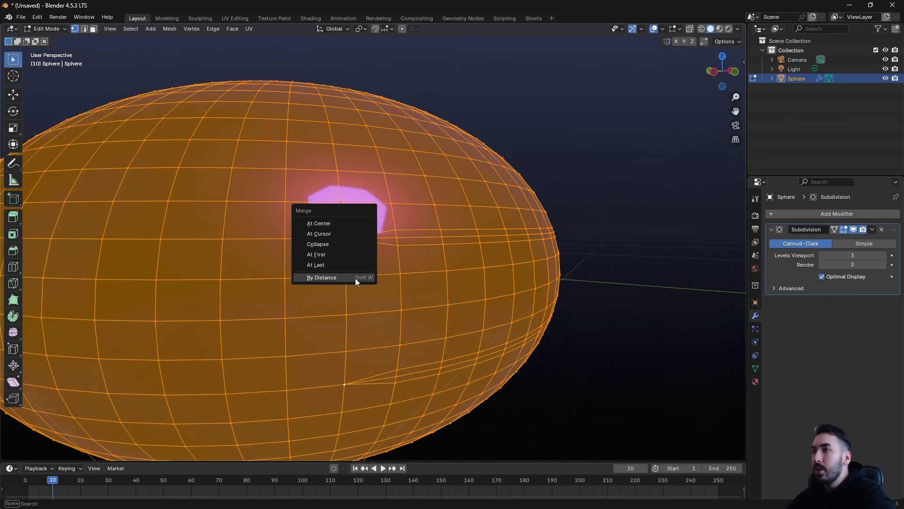
click(352, 278)
scroll(337, 241, up, 1)
click(337, 241)
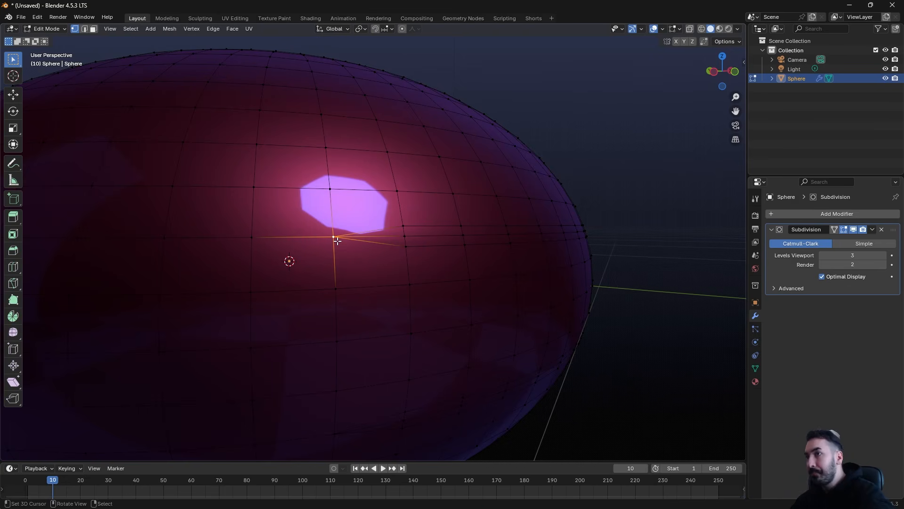
Vertex-slide the centre vertex at the upper bevel's front end slightly along its edge toward the bevel.
middle_drag(335, 238, 370, 233)
key(Tab)
key(Tab)
key(Tab)
key(Tab)
right_click(382, 221)
key(g)
key(g)
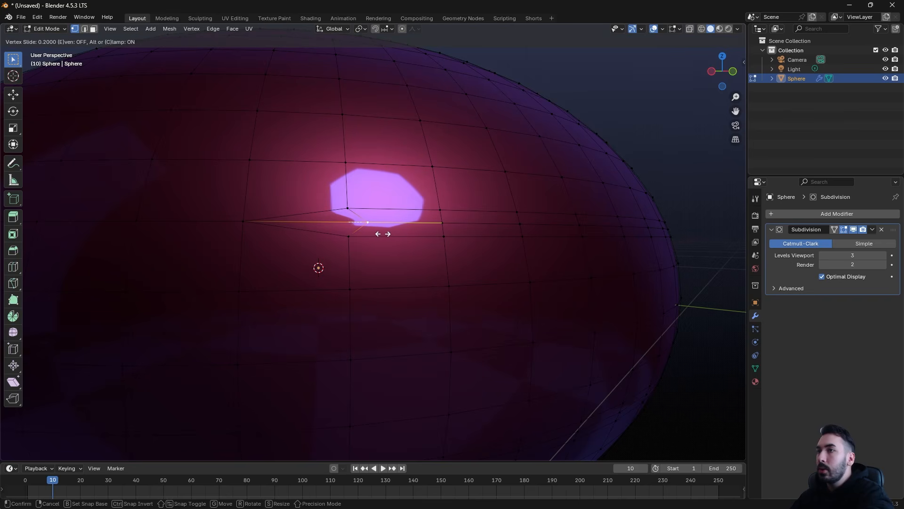
click(385, 234)
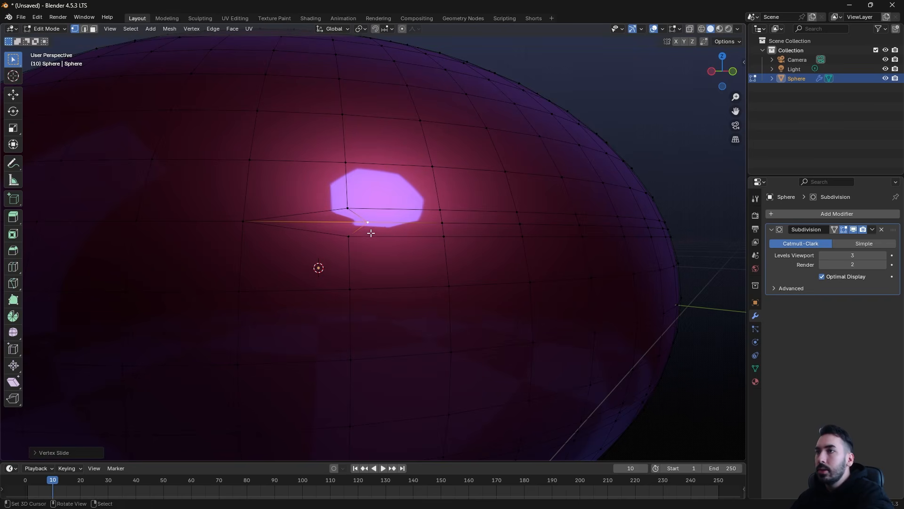
key(ctrl+z)
key(g)
click(354, 228)
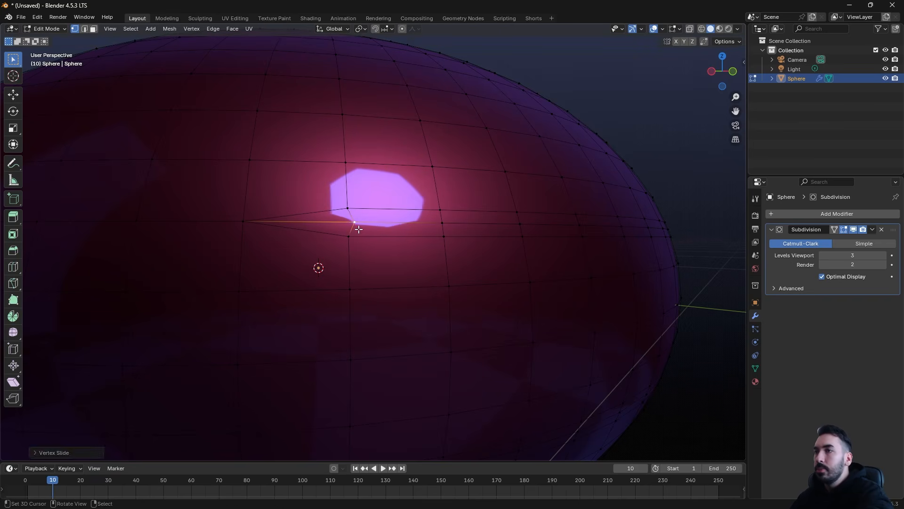
Dissolve the middle edge in front of the slid vertex and select the resulting four-sided face at the bevel's end.
key(2)
click(347, 221)
middle_drag(389, 233, 445, 245)
key(x)
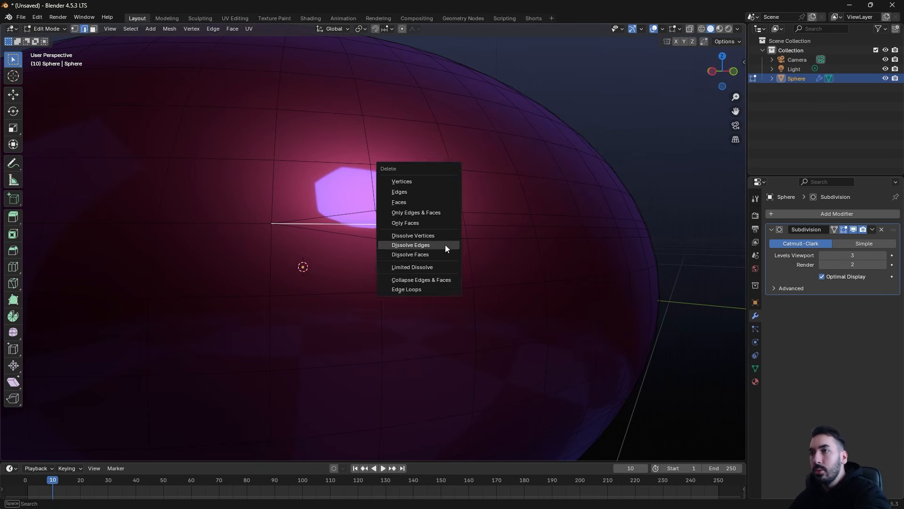
key(x)
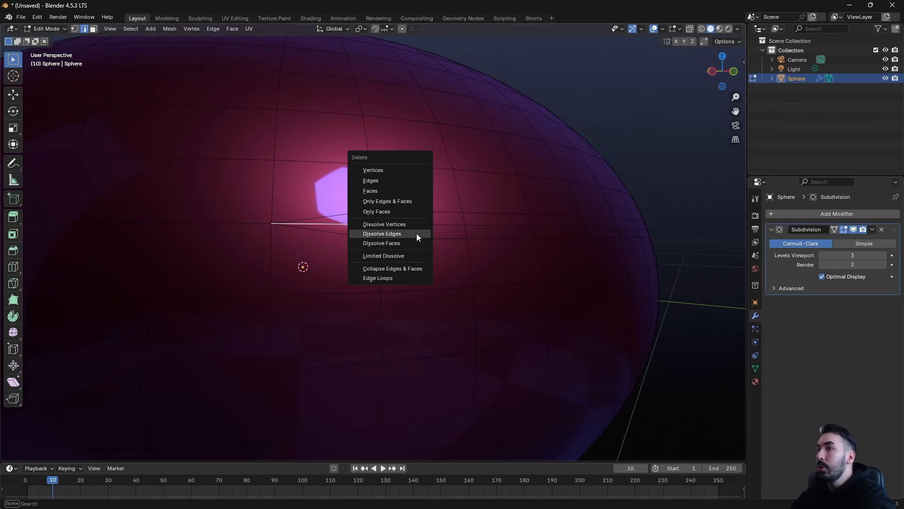
click(402, 233)
key(3)
click(357, 227)
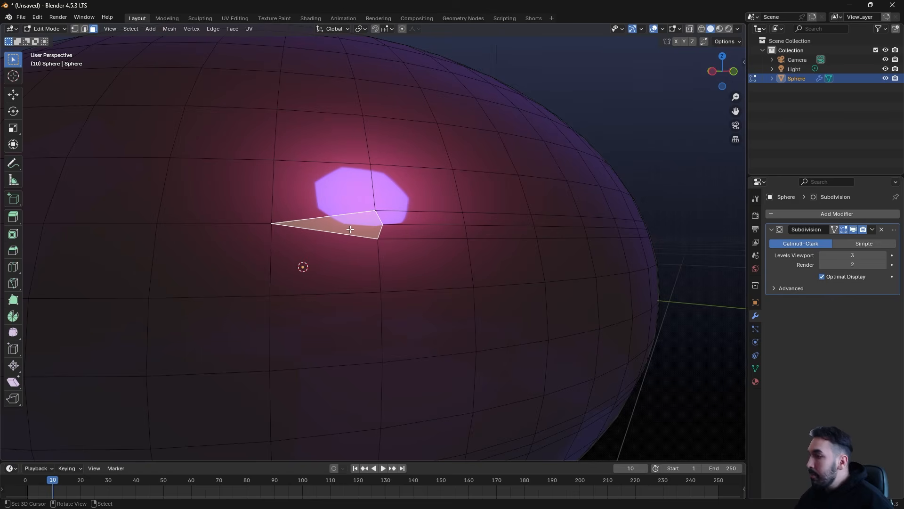
Vertex-slide the upper corner vertex of the bevel's end quad and check the smooth surface in Object Mode.
key(Tab)
middle_drag(366, 229, 428, 230)
key(Tab)
scroll(384, 196, down, 1)
key(1)
click(375, 195)
key(g)
key(g)
click(406, 213)
key(Tab)
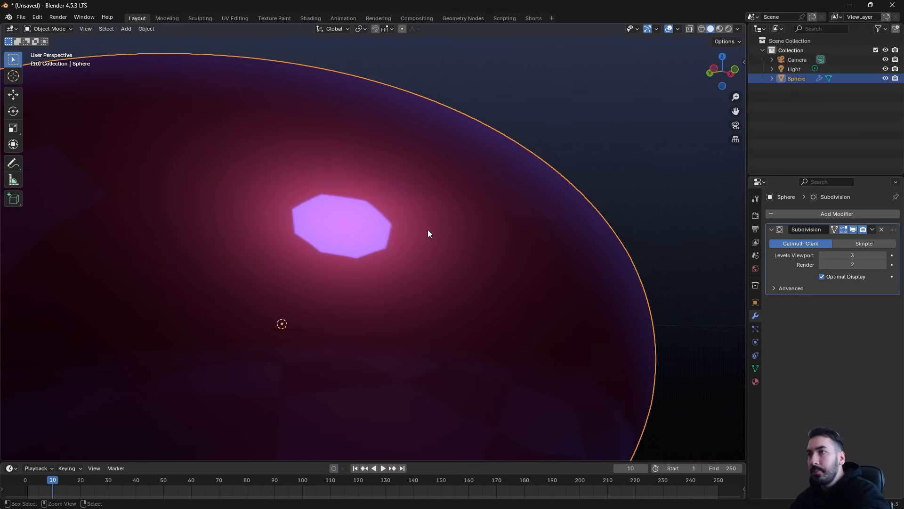
Vertex-slide the end quad's upper and lower corners apart and its inner vertex about 0.1 along the bevel, then check the reflections.
key(Tab)
key(g)
key(g)
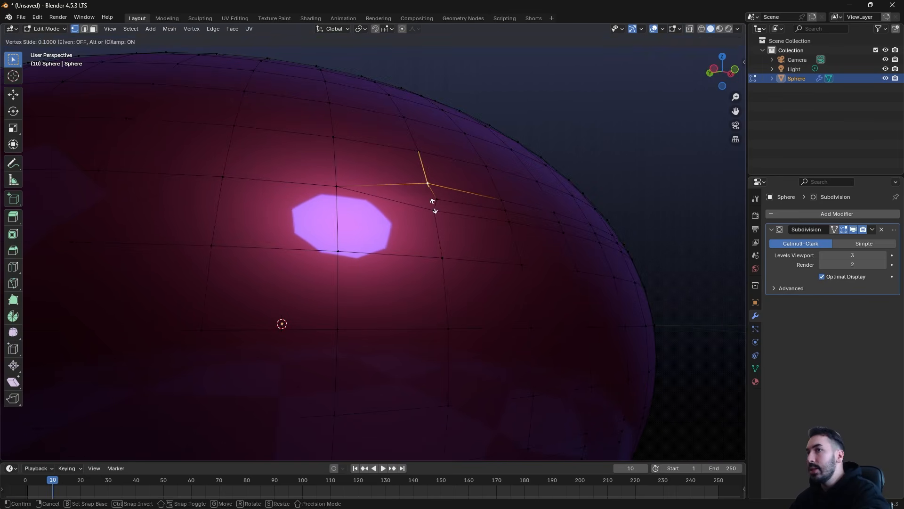
click(434, 210)
key(g)
key(g)
click(436, 214)
key(g)
key(g)
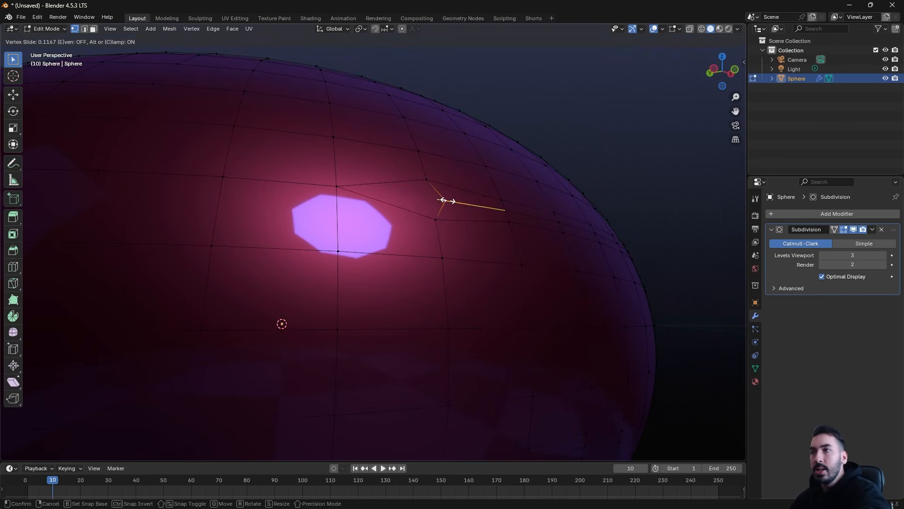
click(445, 200)
key(Tab)
middle_drag(439, 235, 385, 203)
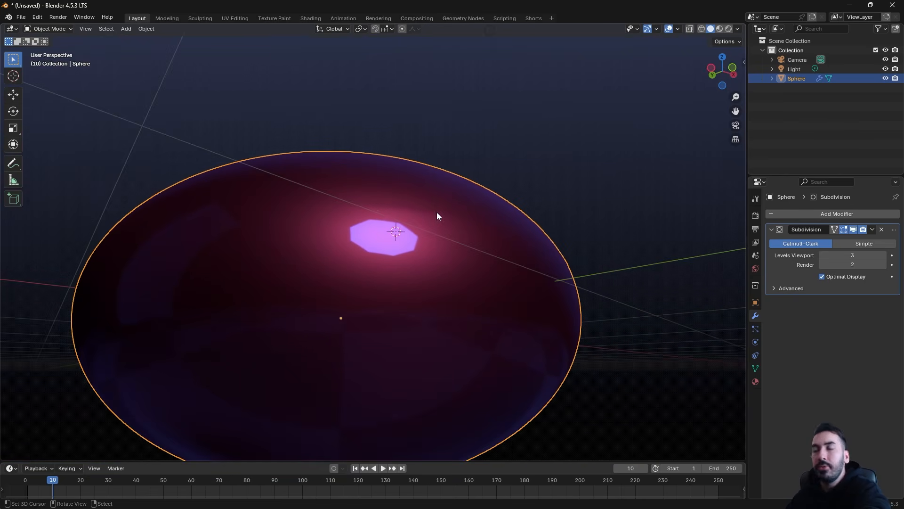
Connect the bevel's upper and lower end vertices diagonally to the neighbouring grid vertices above and below the tip.
middle_drag(437, 217, 385, 253)
scroll(324, 285, down, 2)
middle_drag(297, 270, 334, 241)
key(Tab)
scroll(344, 301, up, 3)
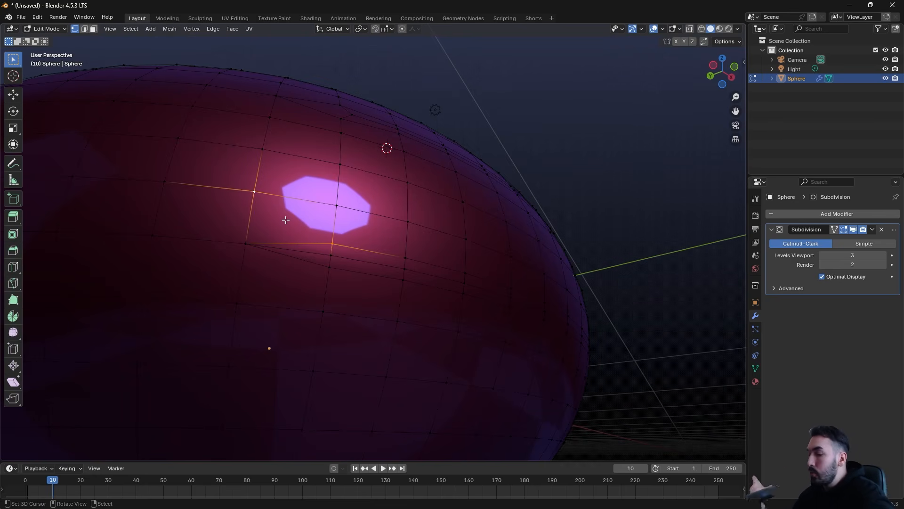
key(n)
key(n)
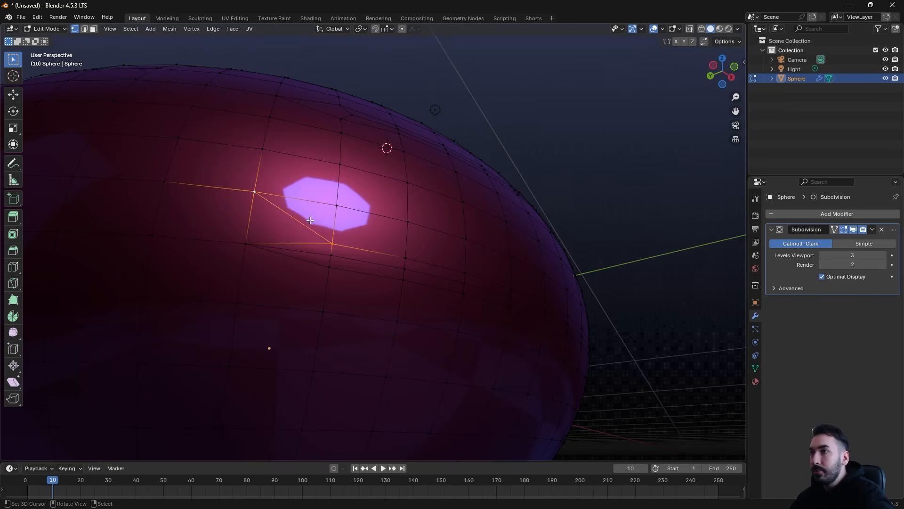
middle_drag(302, 225, 316, 239)
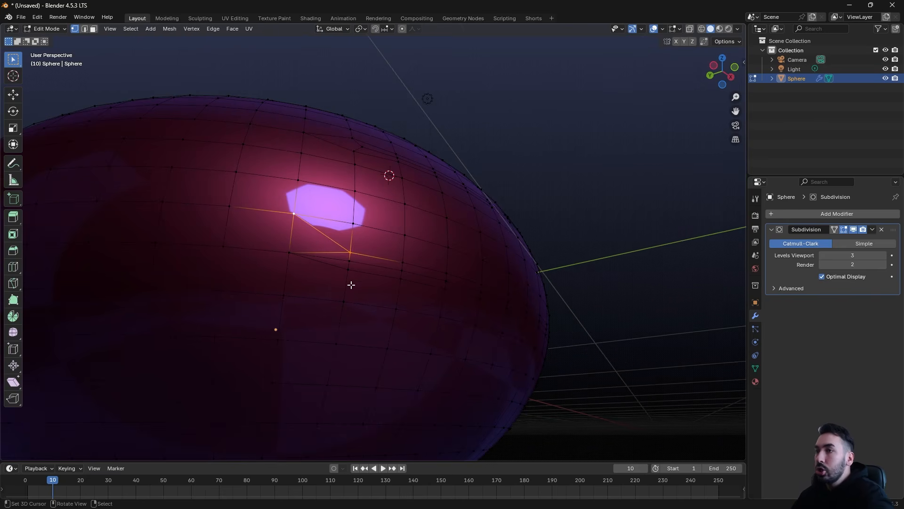
key(g)
click(289, 298)
scroll(297, 288, up, 3)
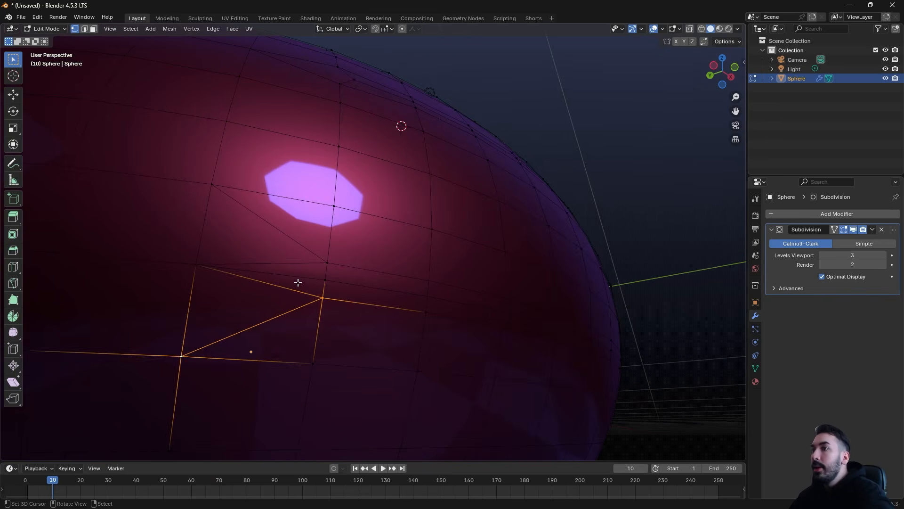
Dissolve the two edges converging at the bevel's tip between the new diagonals.
key(2)
click(282, 263)
shift+click(284, 287)
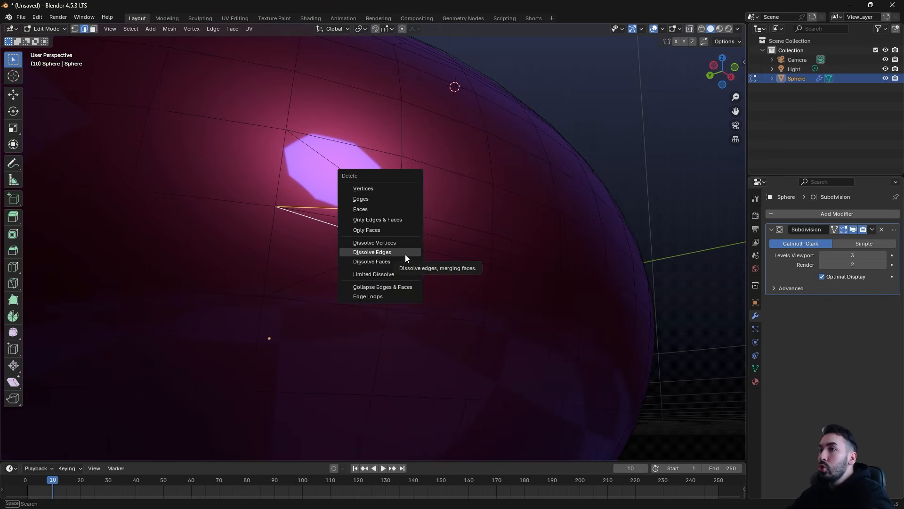
click(385, 253)
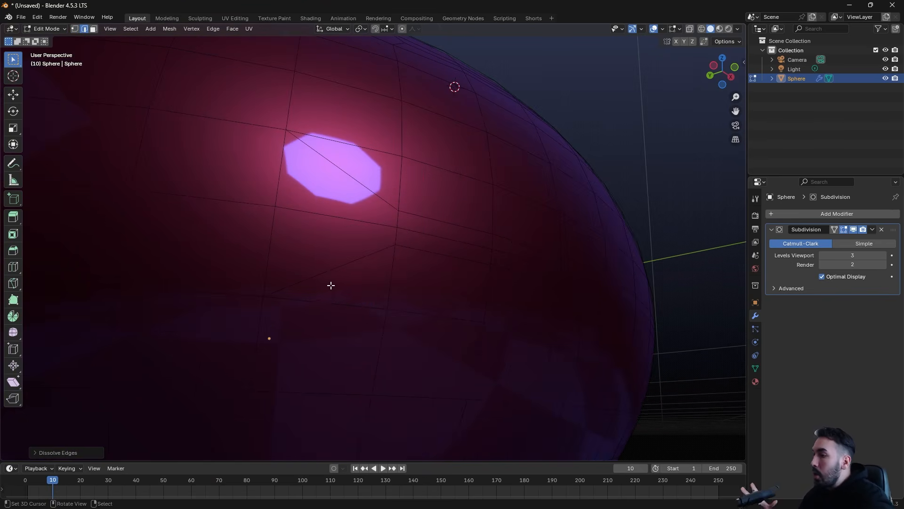
Select the two adjoining quads between the diagonals and check the surface around them in Object Mode.
key(3)
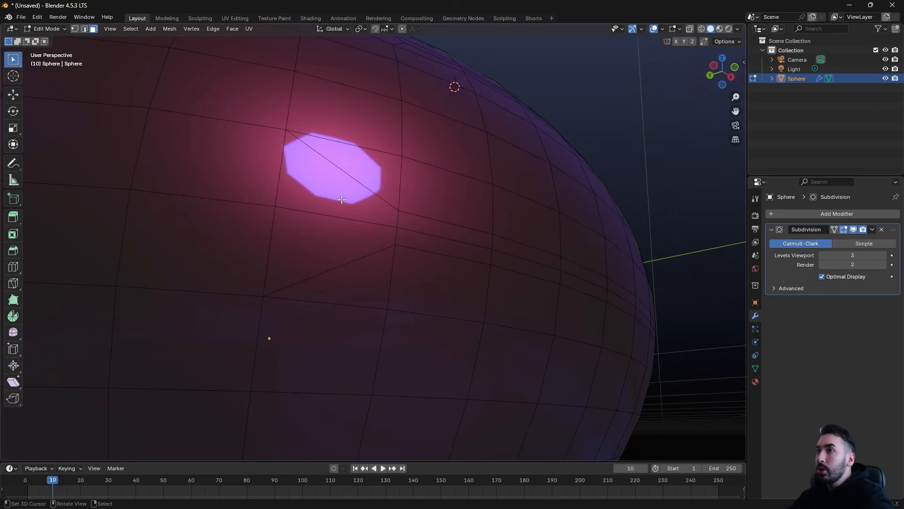
right_click(342, 200)
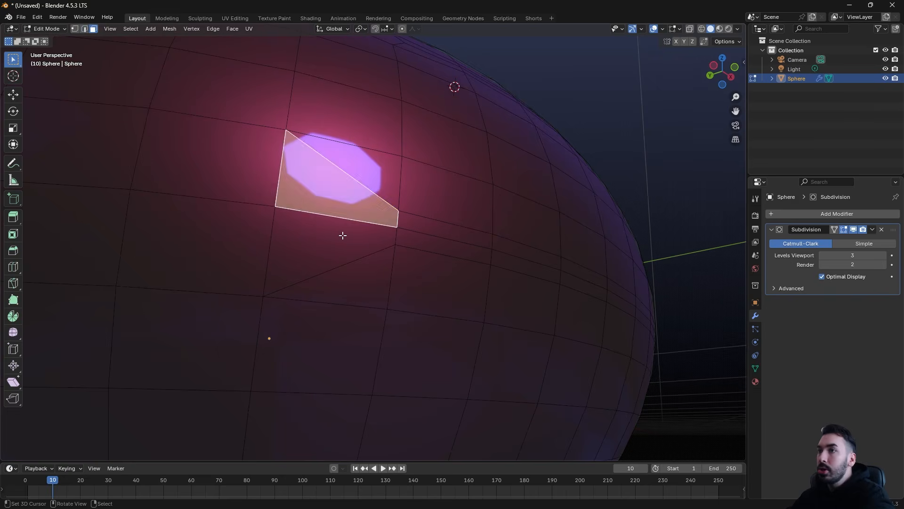
shift+right_click(343, 236)
mouse_move(343, 236)
middle_down()
mouse_move(344, 254)
mouse_move(336, 250)
middle_up()
key(Tab)
key(Tab)
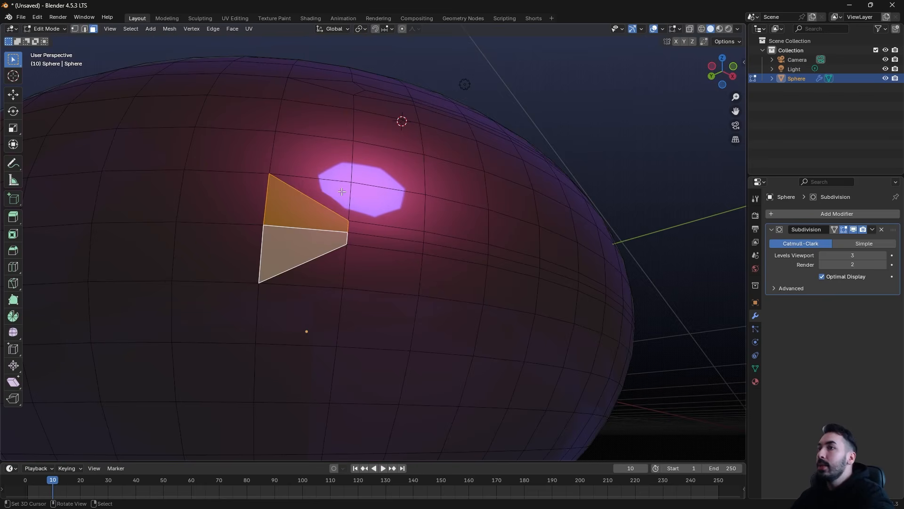
Examine the triangles above and below the diagonals by selecting them together.
right_click(341, 206)
shift+right_click(340, 238)
right_click(343, 210)
shift+right_click(339, 261)
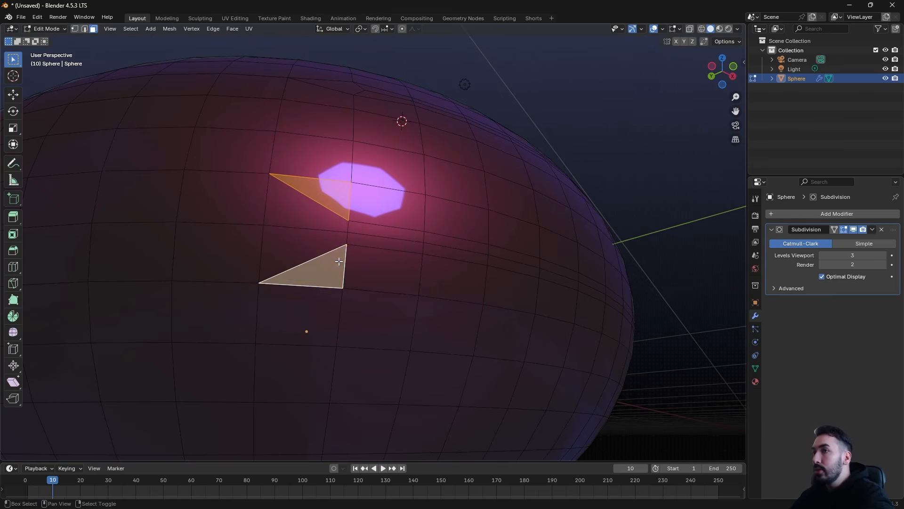
shift+right_click(338, 204)
right_click(340, 207)
middle_drag(343, 248, 353, 249)
shift+right_click(351, 262)
scroll(347, 250, up, 1)
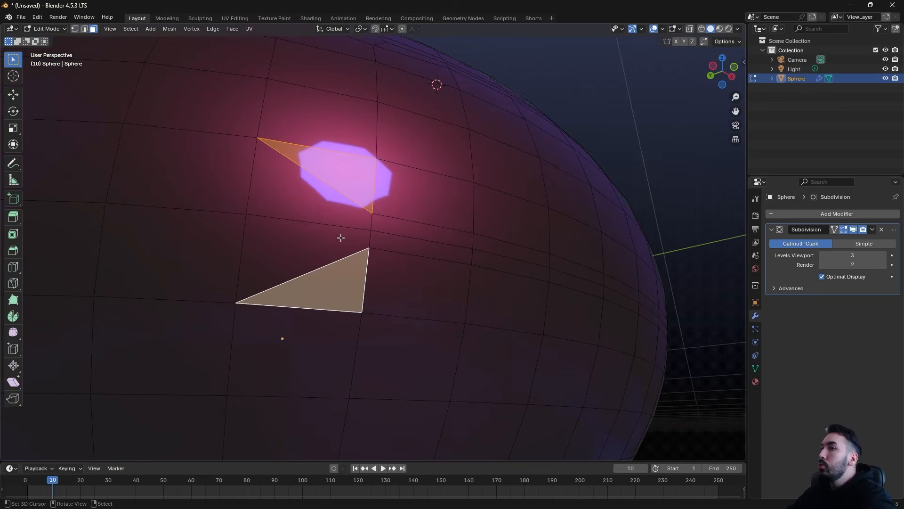
Add a centred loop cut across the two quads between the diagonals and select its middle vertex.
key(ctrl+r)
click(323, 203)
right_click(322, 203)
key(1)
right_click(315, 224)
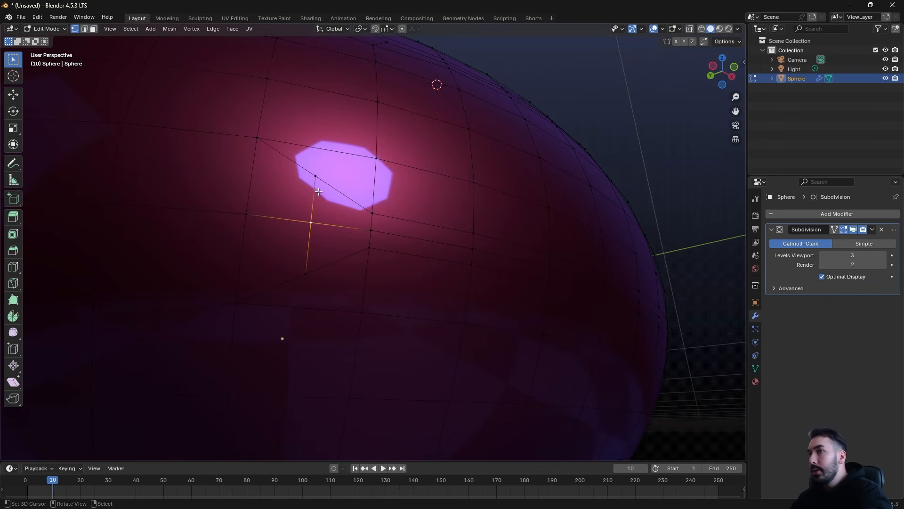
Try vertex-sliding the loop cut's upper and lower end vertices toward its middle vertex, then undo the slides.
right_click(322, 189)
key(g)
key(g)
click(322, 201)
right_click(317, 269)
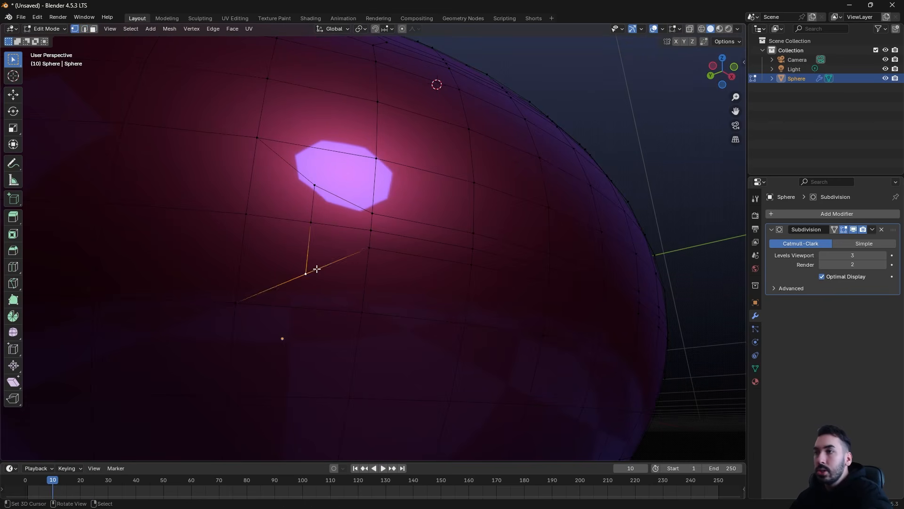
key(g)
key(g)
click(315, 255)
key(ctrl+z)
key(ctrl+z)
key(ctrl+z)
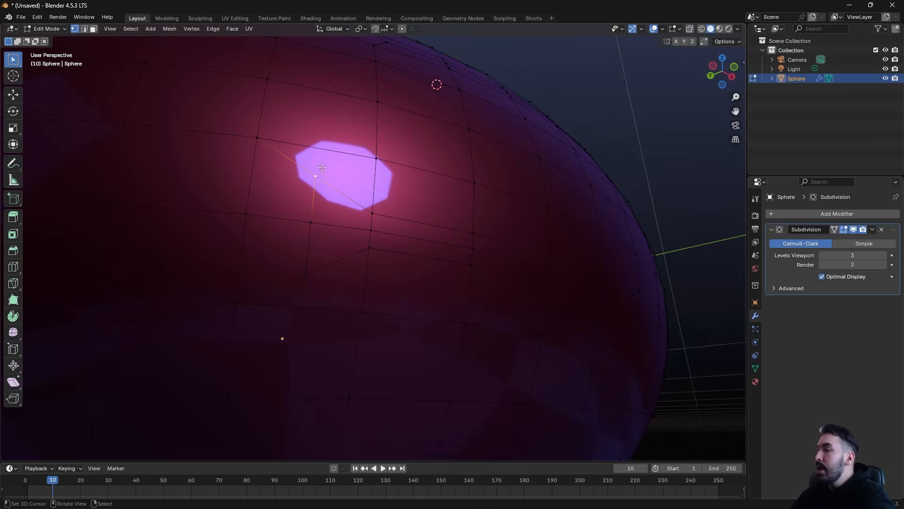
key(ctrl+z)
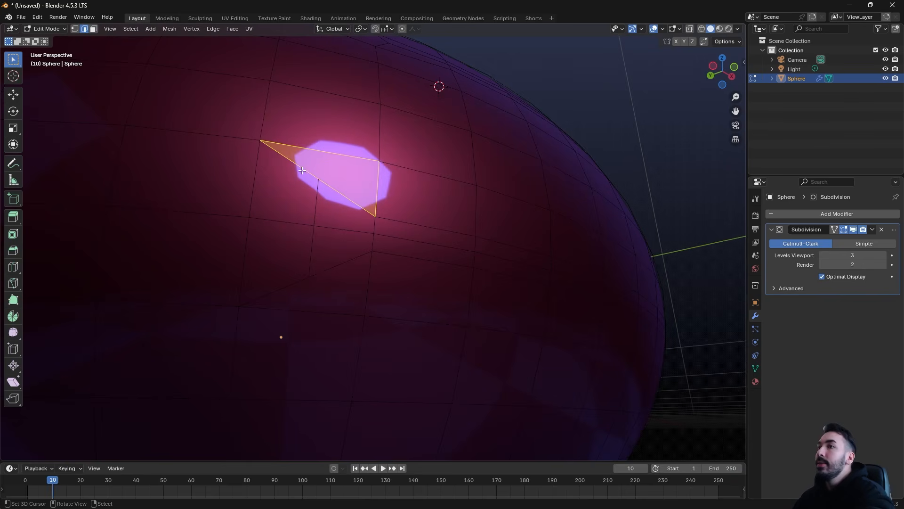
Examine the loop cut's upper end vertex and the two diagonal edge segments meeting at it.
key(1)
right_click(319, 179)
key(2)
right_click(328, 186)
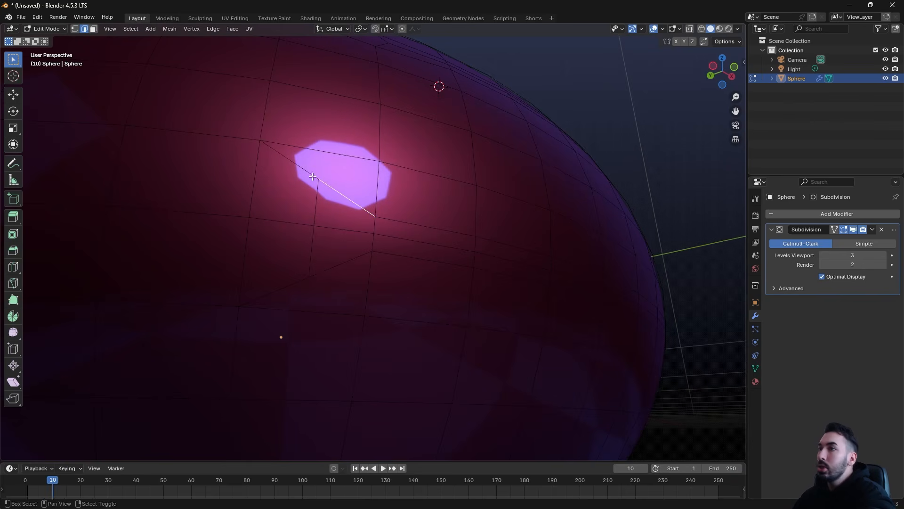
shift+right_click(308, 173)
key(1)
right_click(316, 180)
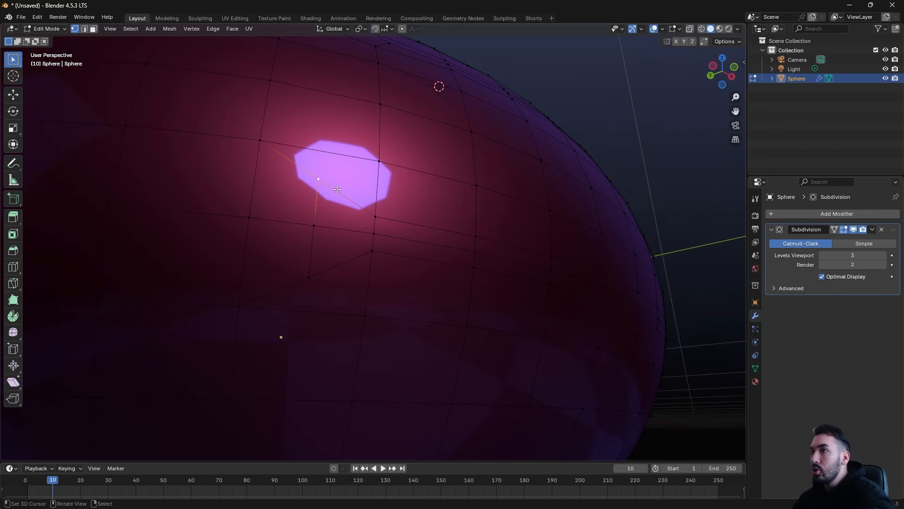
Vertex-slide the loop cut's upper end vertex downward and its lower end vertex upward, toward the middle vertex.
key(g)
key(g)
ctrl+click(336, 198)
right_click(324, 274)
key(g)
key(g)
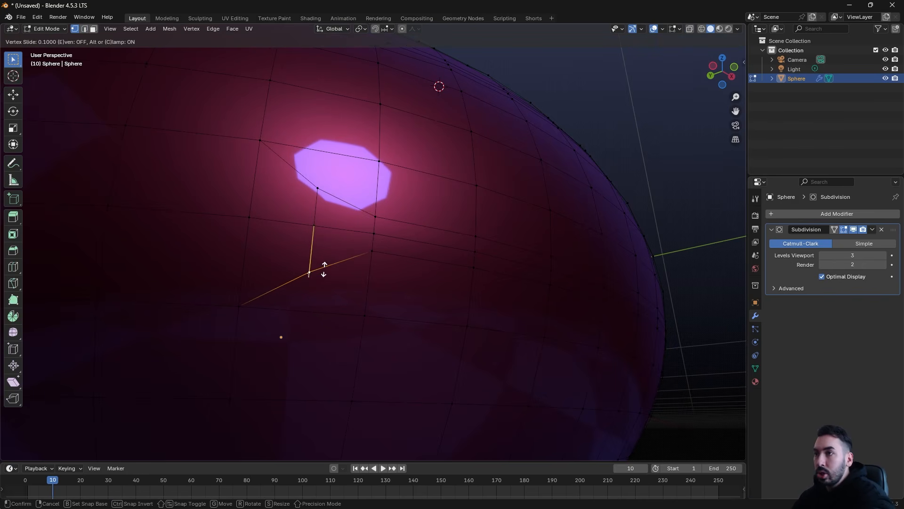
click(324, 264)
Vertex-slide the loop cut's upper end vertex again to refine its position and check the smooth surface in Object Mode.
middle_drag(334, 263, 323, 242)
key(Tab)
scroll(323, 241, up, 1)
key(Tab)
right_click(313, 192)
middle_drag(318, 195, 369, 230)
key(g)
key(g)
click(311, 203)
key(Tab)
scroll(333, 206, down, 1)
scroll(348, 188, down, 1)
key(Tab)
key(Tab)
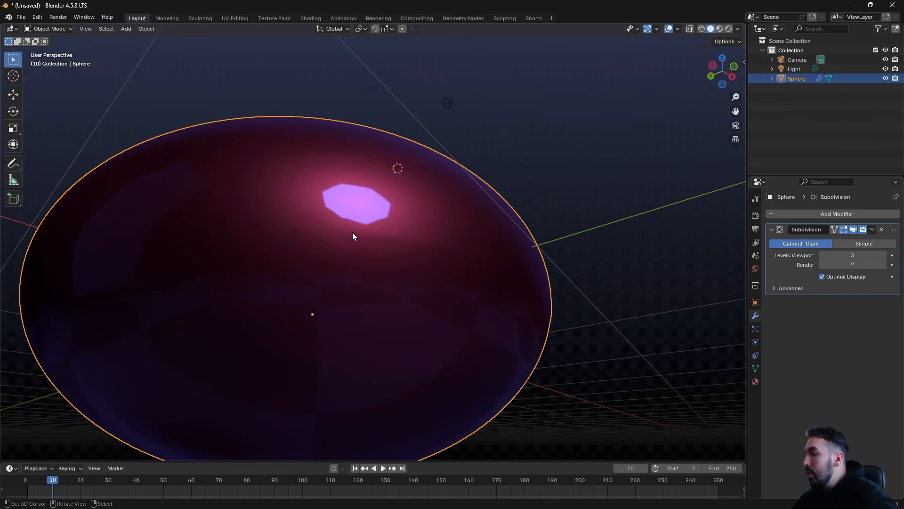
Examine the cleaned-up bevel end, the edge path selected above it, and the reflections on the surrounding surface.
scroll(358, 231, up, 3)
key(Tab)
scroll(348, 224, down, 5)
scroll(352, 229, up, 5)
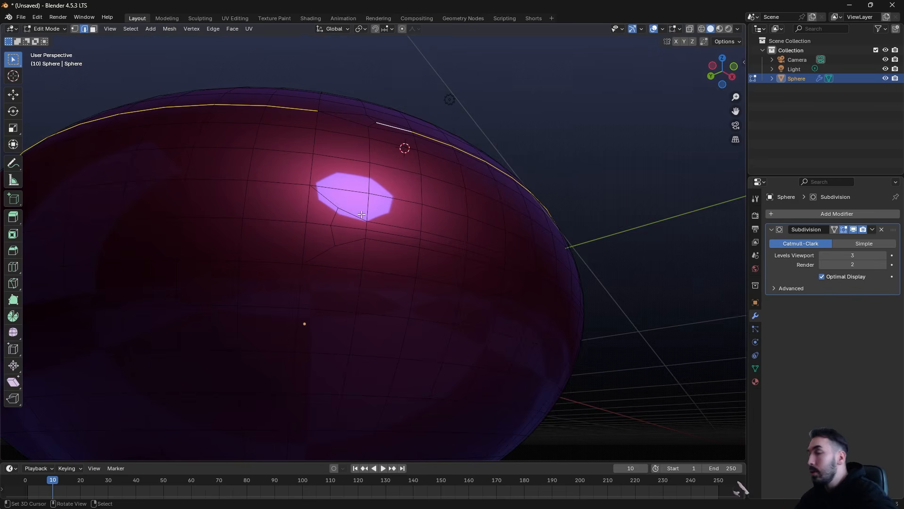
middle_drag(362, 214, 393, 175)
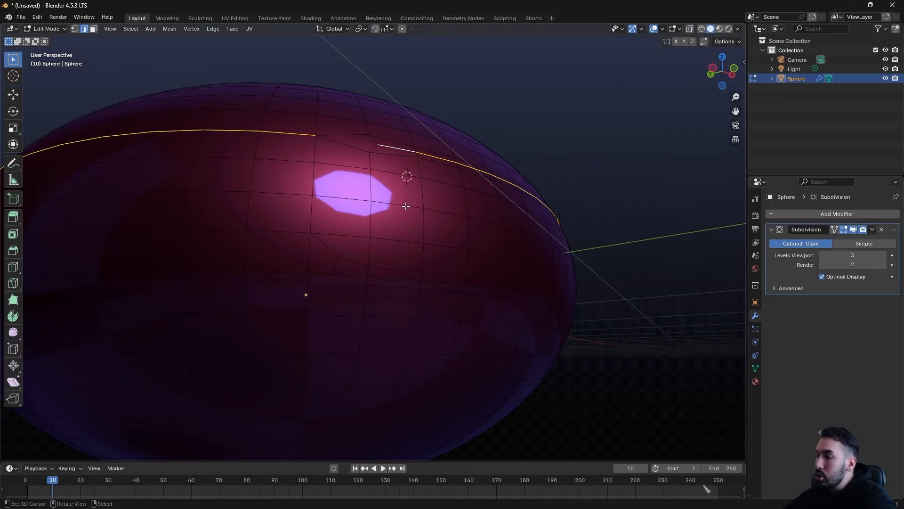
middle_drag(374, 218, 380, 220)
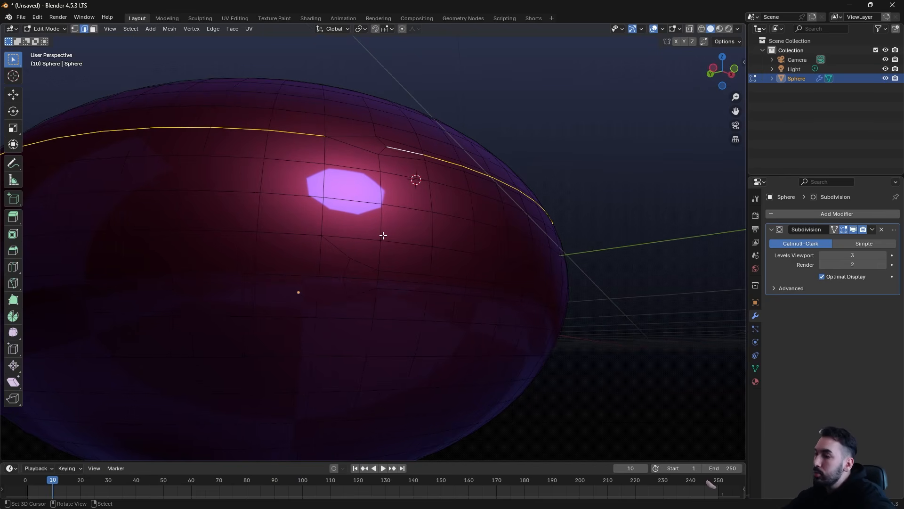